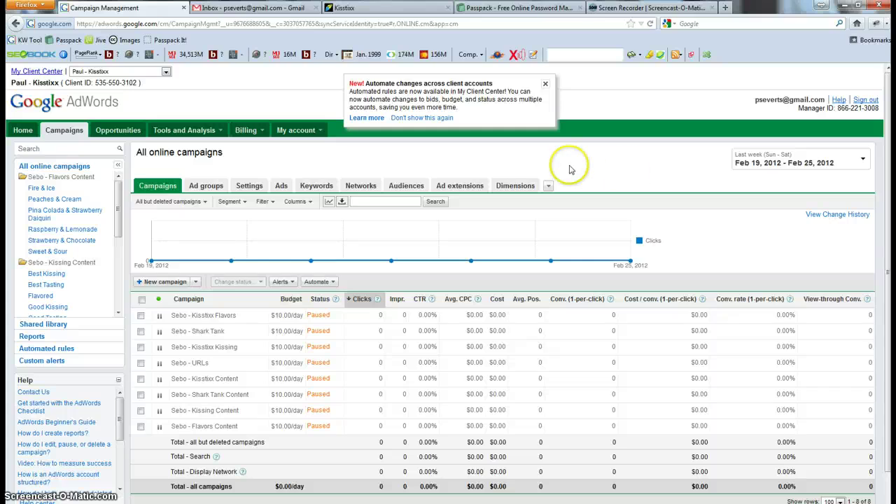
Step: Check which optional tabs are shown for all online campaigns and open the Audiences view
click(157, 187)
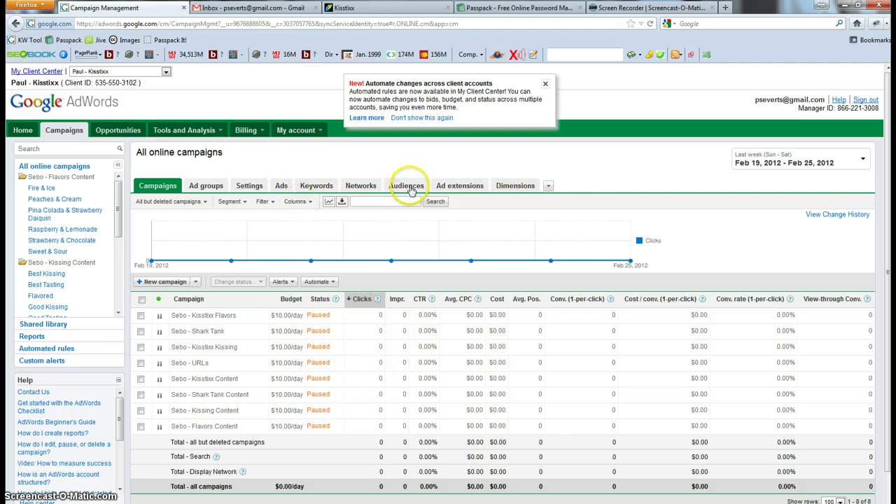
click(549, 186)
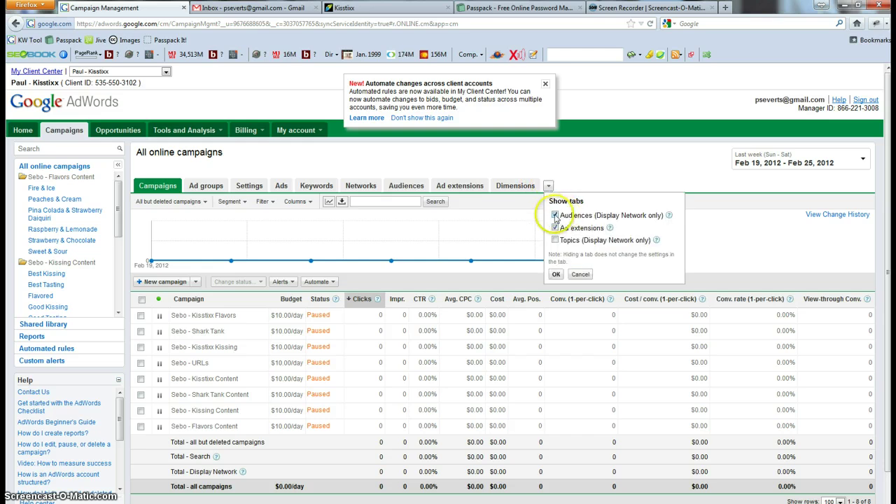
click(593, 177)
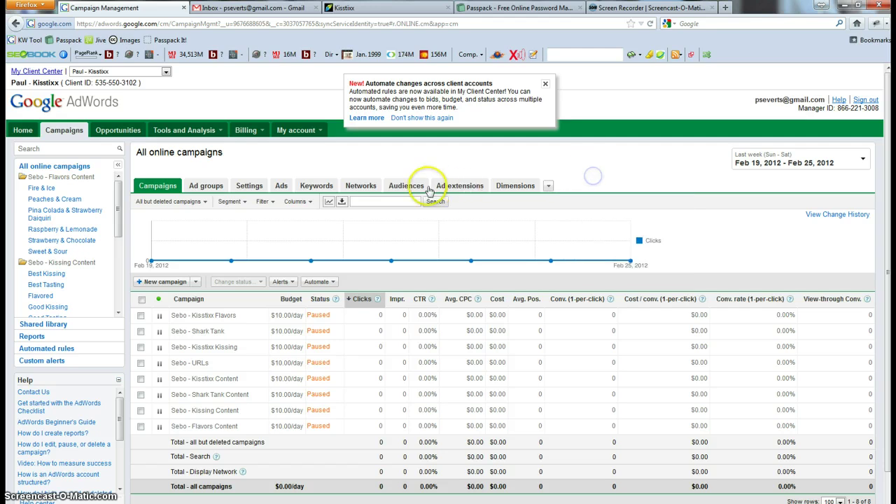
click(404, 187)
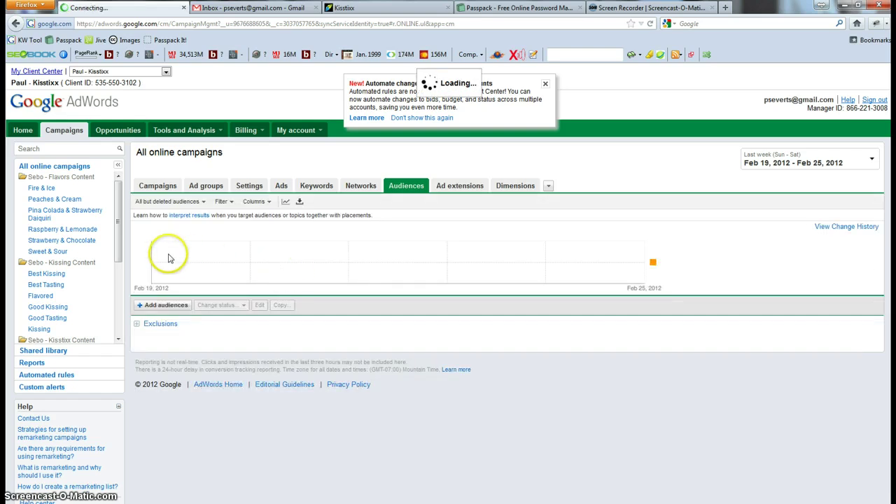
Step: Start adding audiences to the Best Tasting ad group in the Sebo - Kissing Content campaign
click(164, 306)
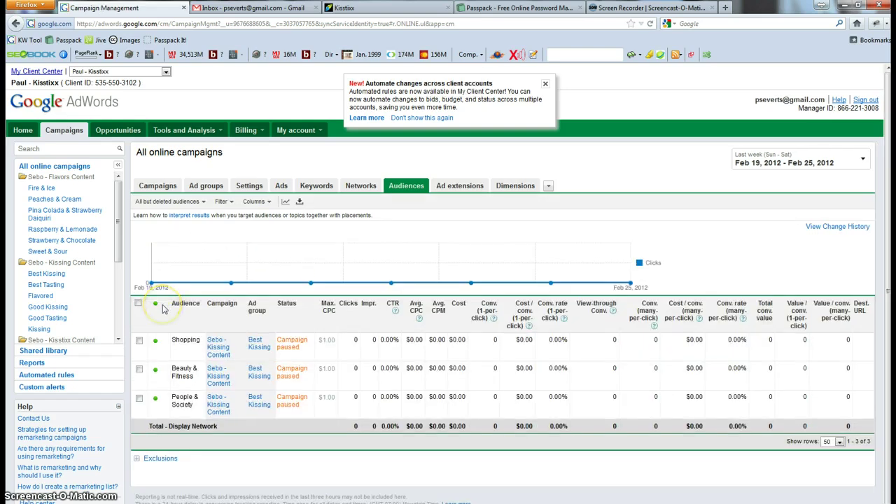
scroll(164, 309, down, 2)
scroll(163, 309, down, 2)
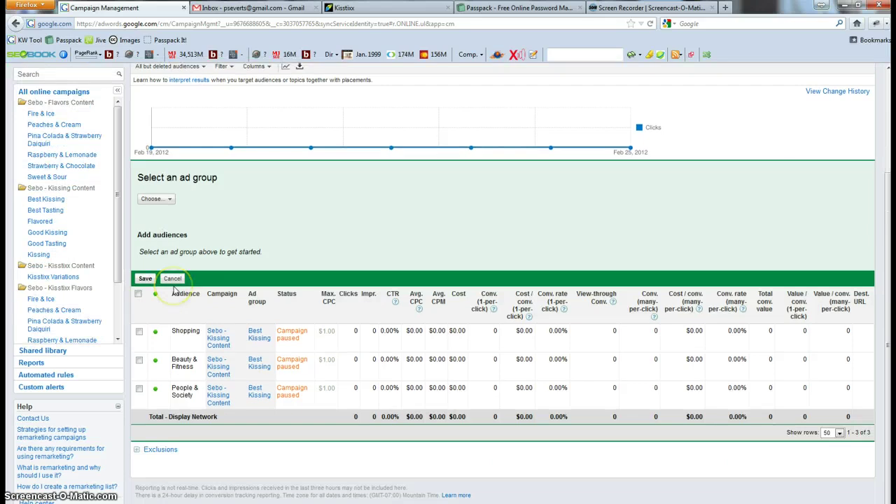
click(156, 199)
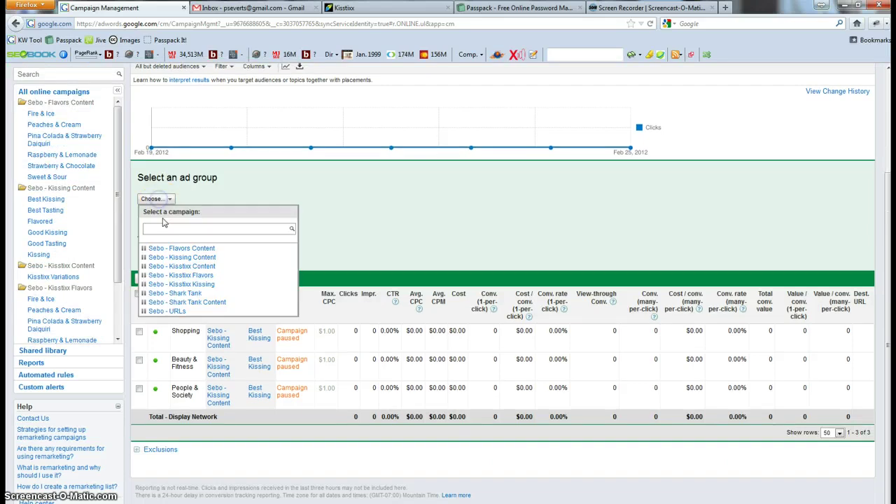
click(181, 258)
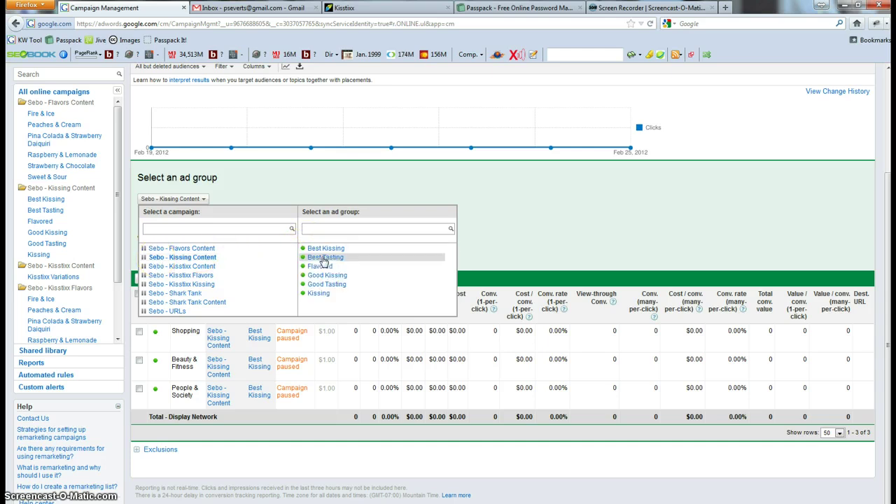
click(324, 258)
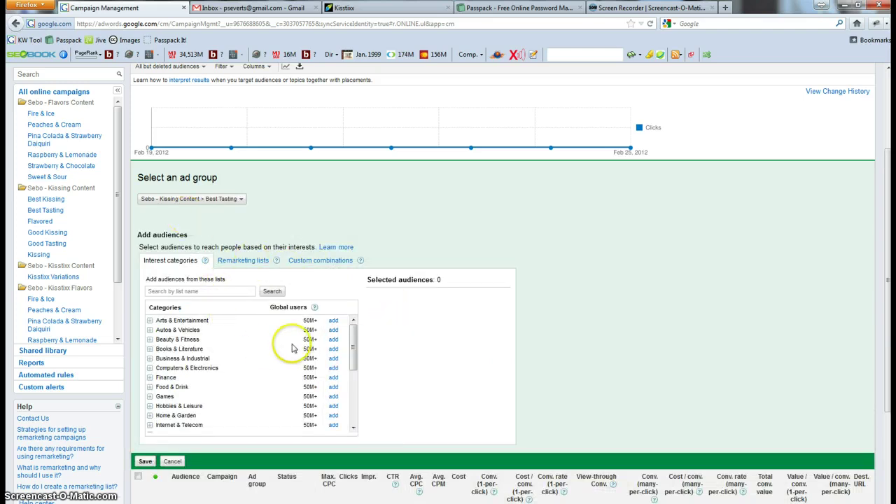
Step: Go from the ad group's remarketing lists to list management and start a new remarketing list named Kisstixx Website Visitors
click(242, 260)
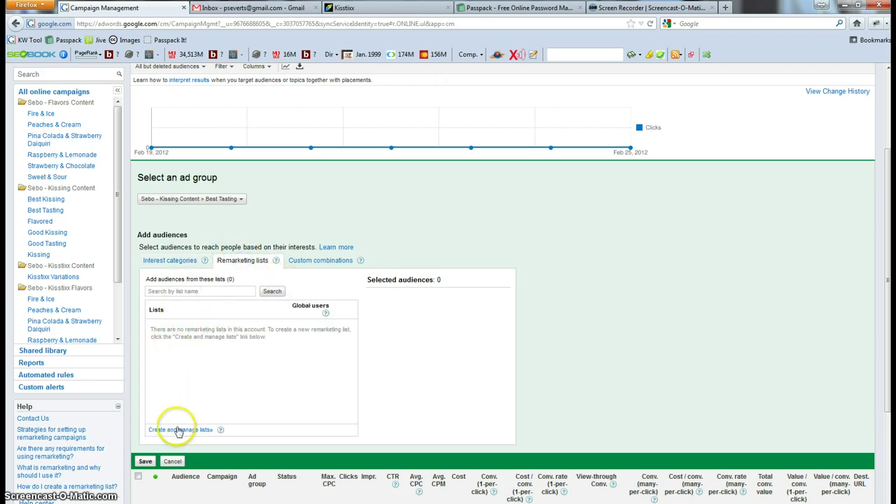
click(179, 430)
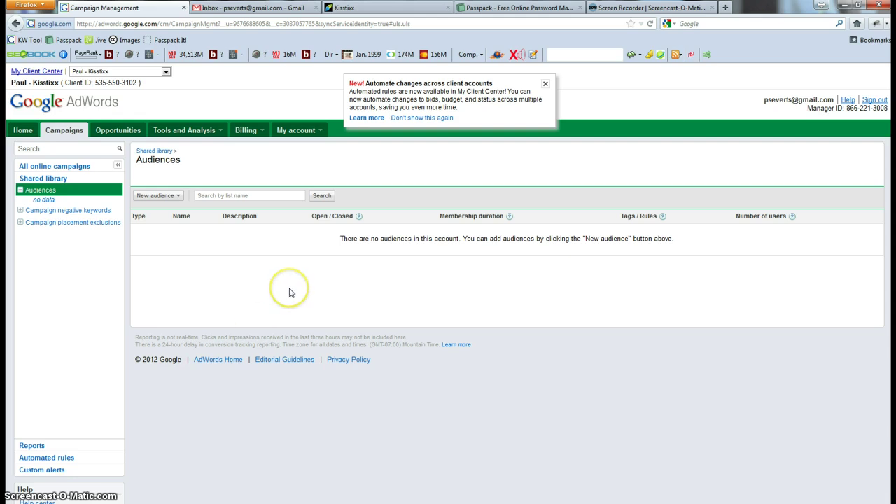
click(172, 197)
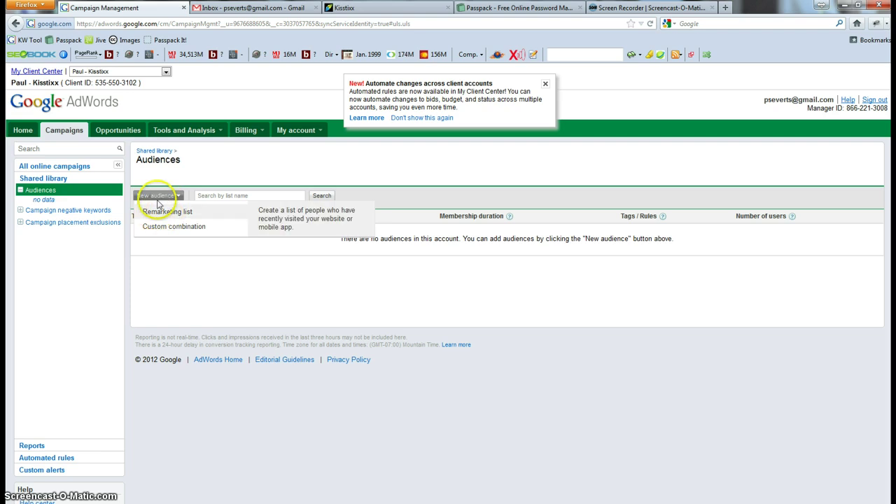
click(165, 212)
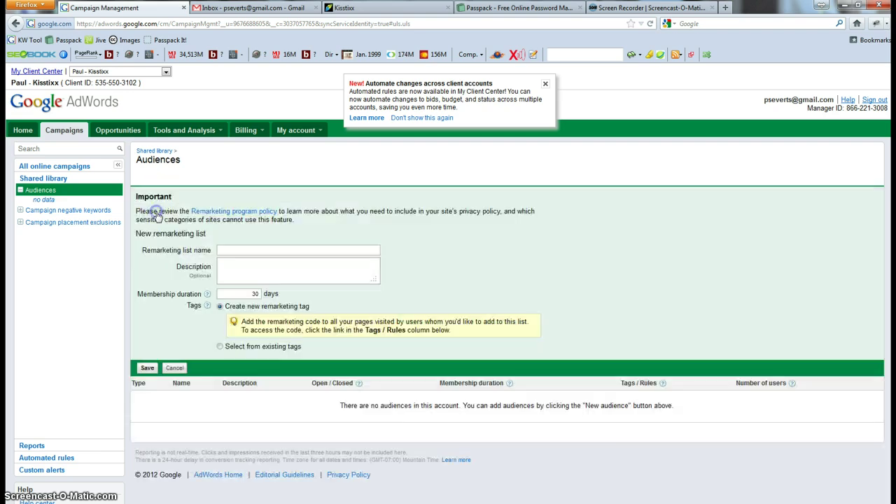
click(244, 250)
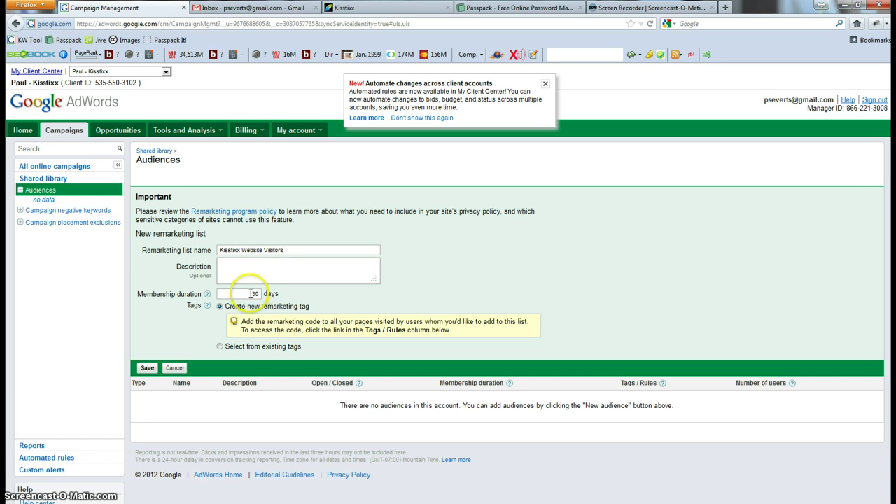
Step: Set the remarketing list's membership duration to 45 days and save the list with a new remarketing tag
drag(251, 294, 266, 293)
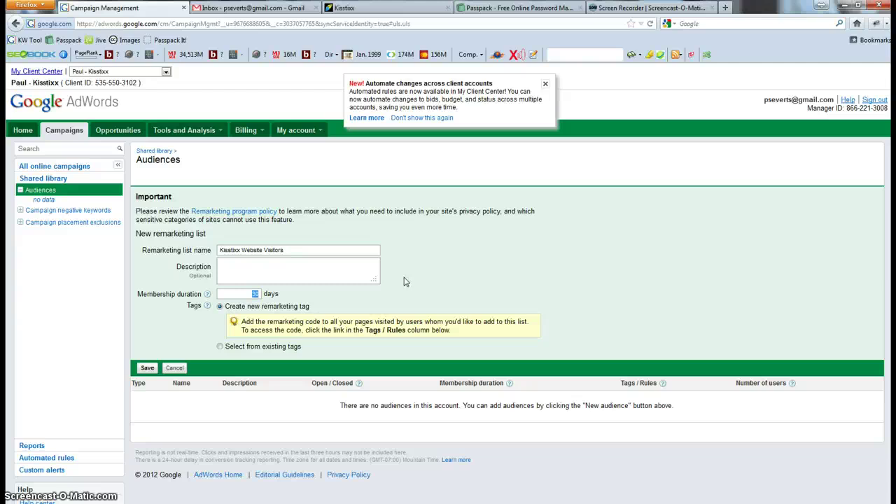
click(281, 290)
click(234, 295)
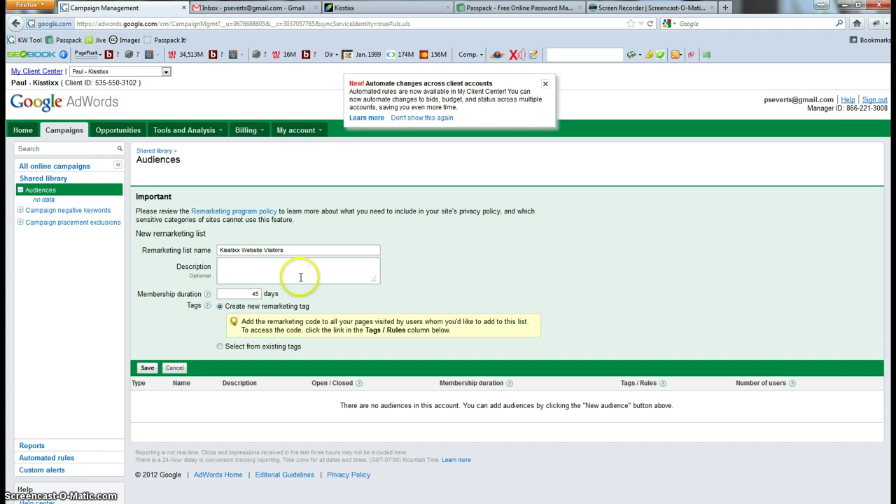
click(272, 293)
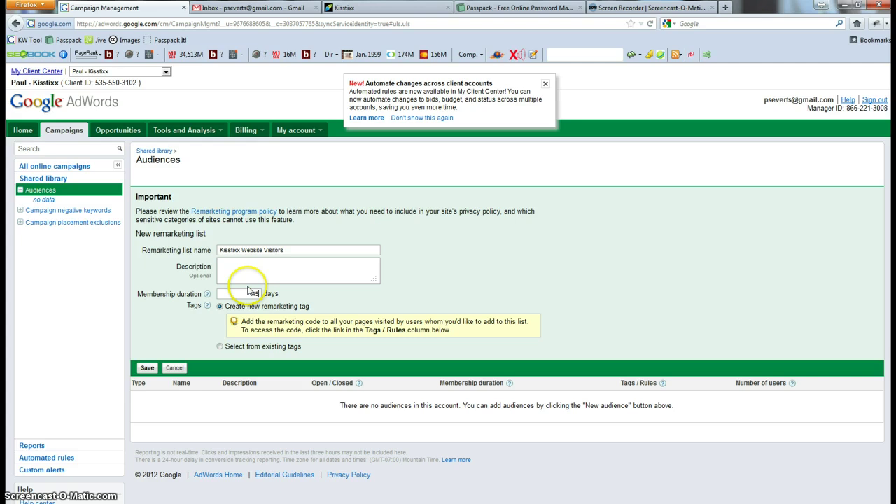
click(147, 367)
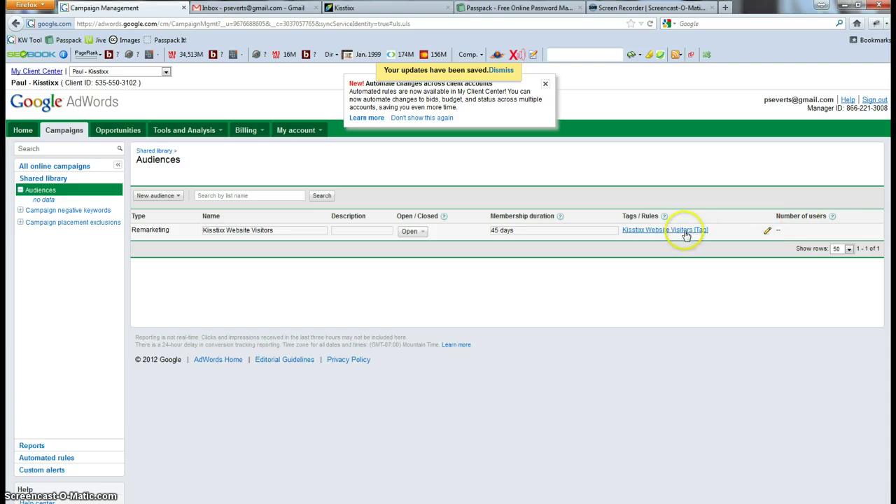
Step: Copy the remarketing code from the Kisstixx Website Visitors tag into a blank Notepad document
click(648, 231)
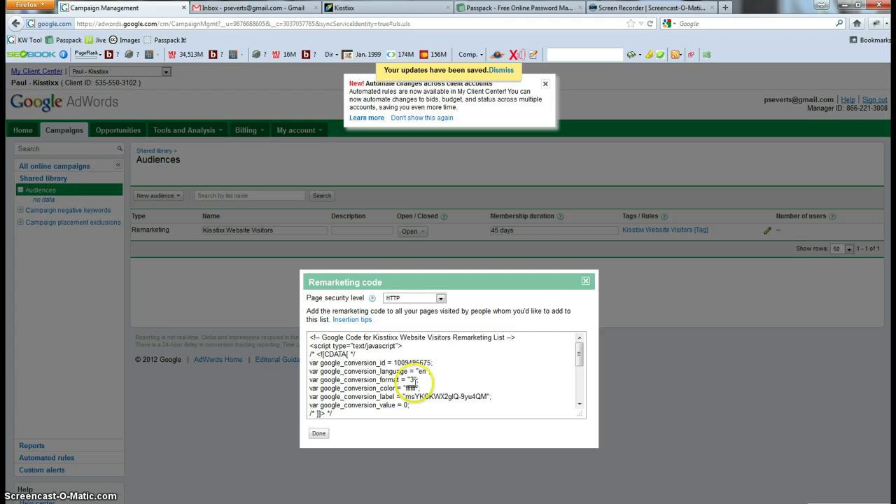
click(413, 381)
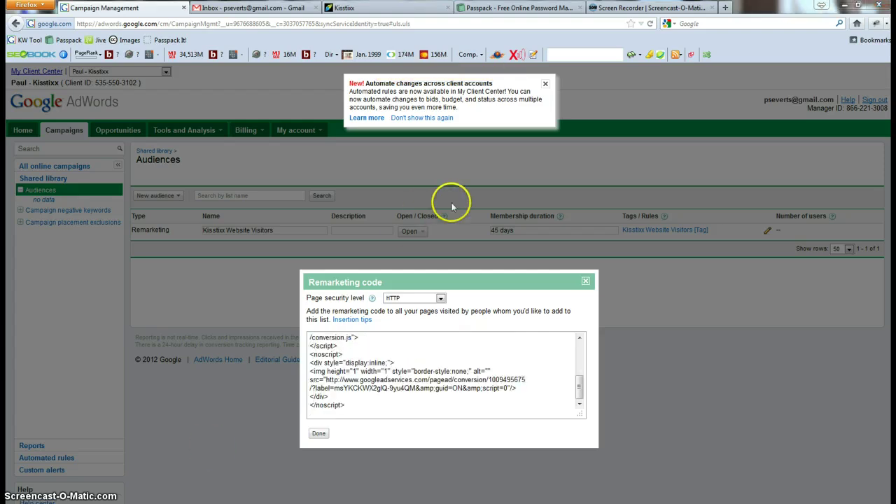
drag(494, 234, 324, 182)
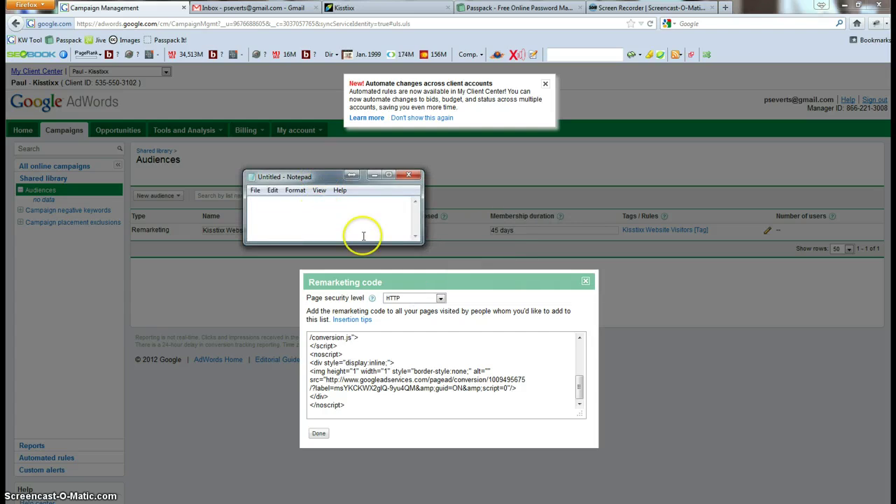
key(ctrl+v)
Step: Save the text file to the Desktop as "kisstixx remarketing code", then close Notepad and the remarketing code dialog
key(ctrl+s)
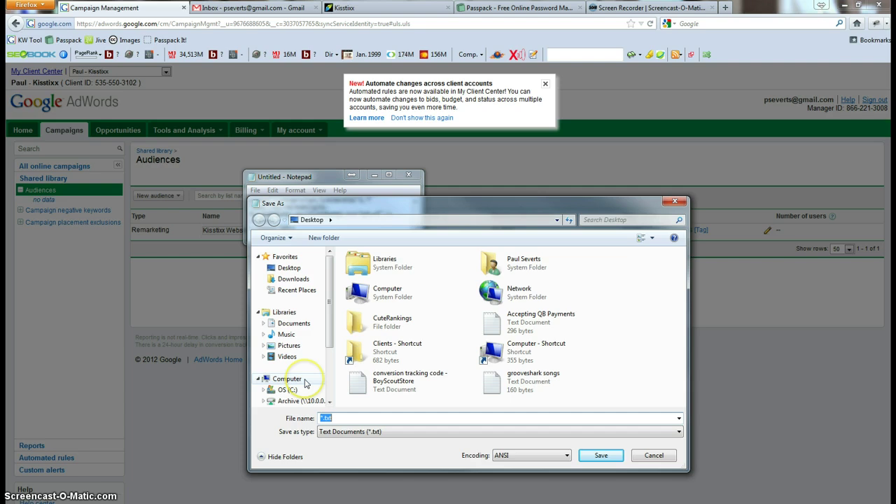
text(kisstixx remarketing code)
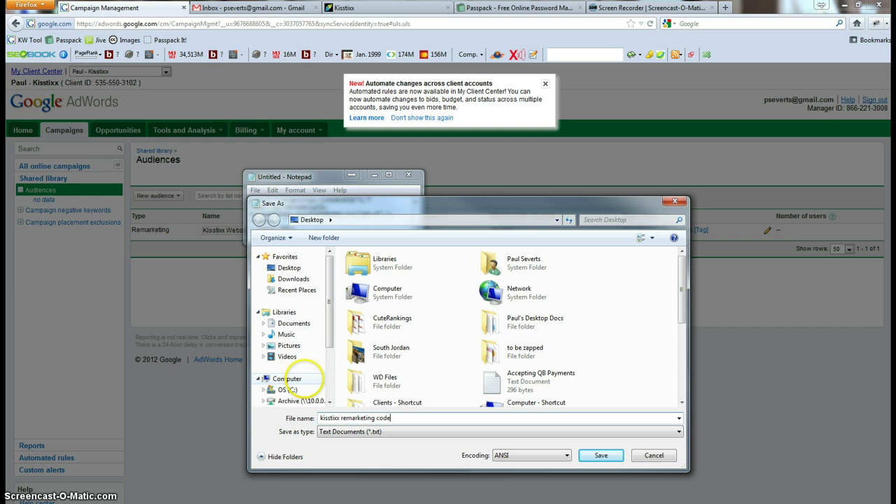
key(Return)
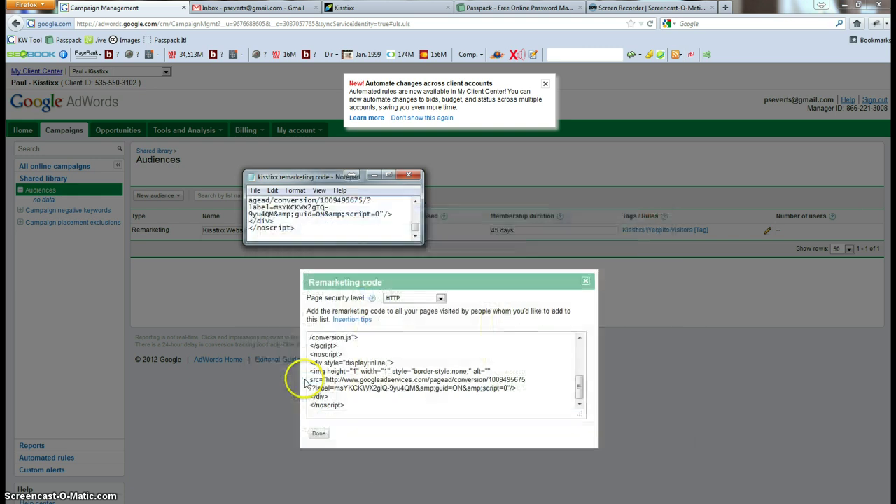
click(411, 176)
click(319, 433)
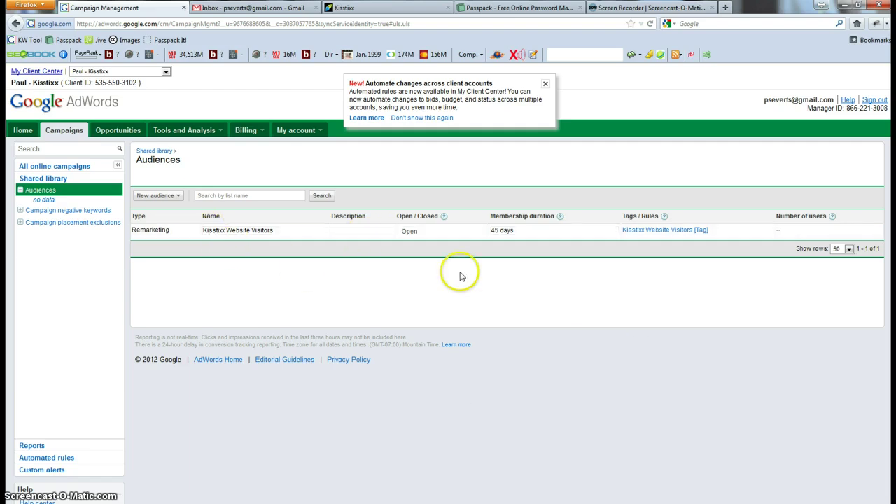
click(776, 230)
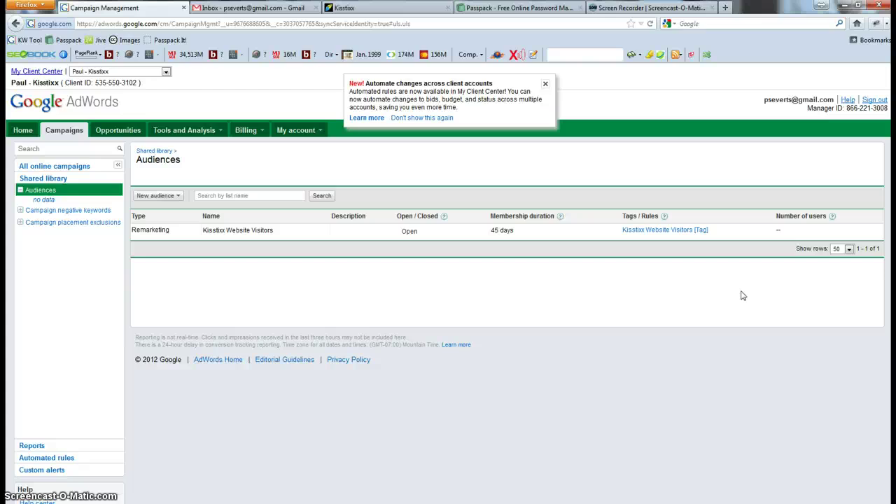
mouse_move(266, 228)
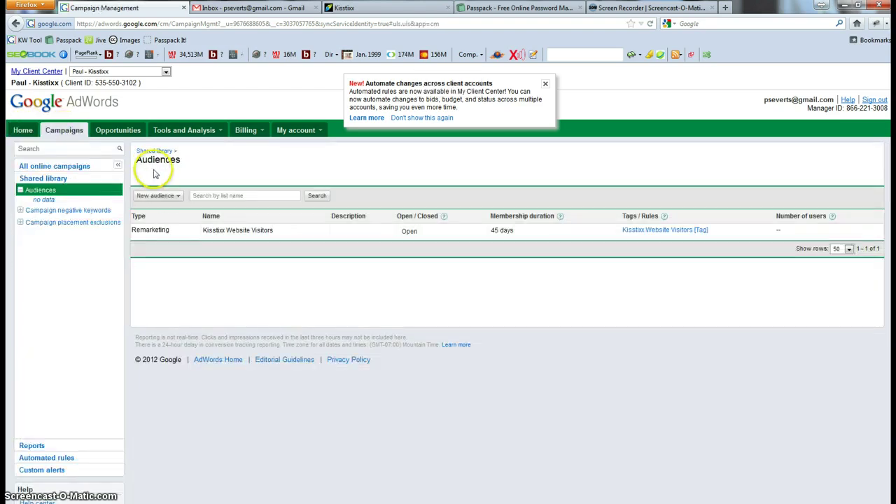
Step: Start a new campaign named Kisstixx Remarketing from all online campaigns and target it to the United States
click(60, 166)
click(157, 186)
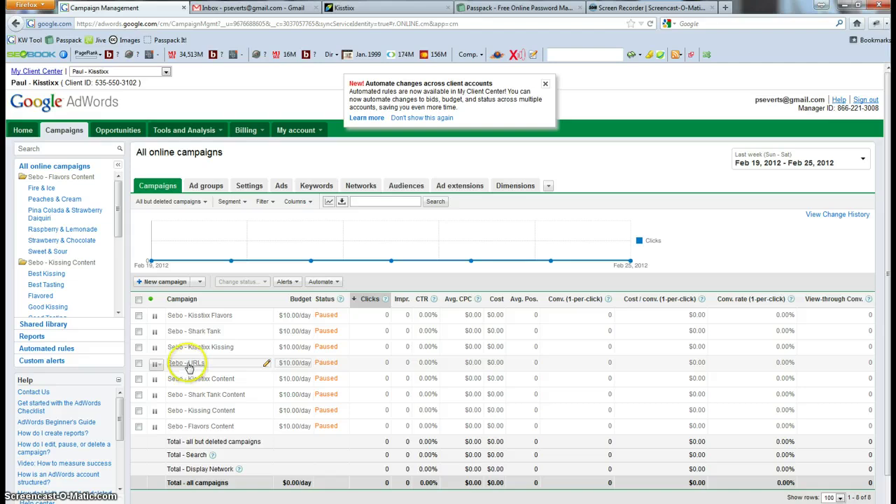
click(165, 282)
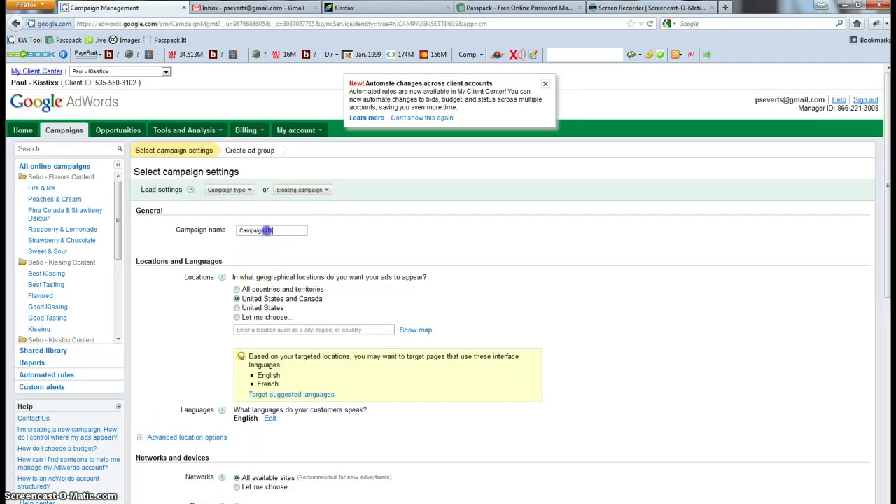
click(201, 230)
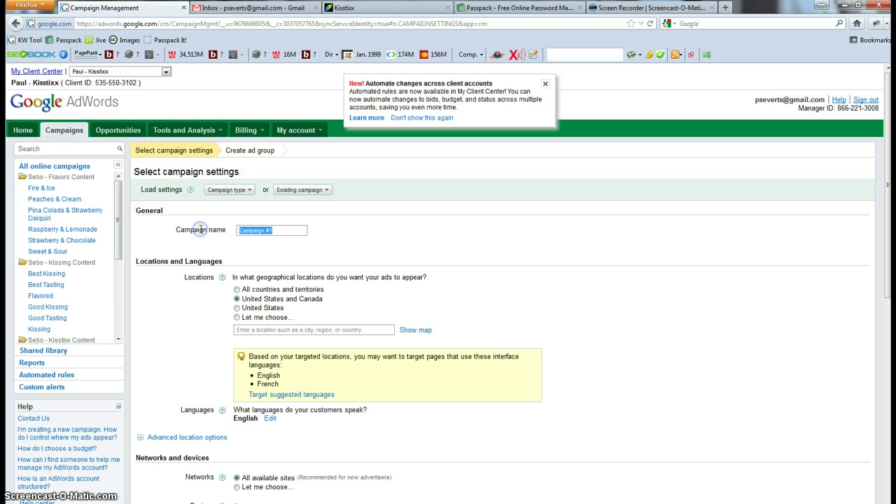
text(Kisstixx Remarketing)
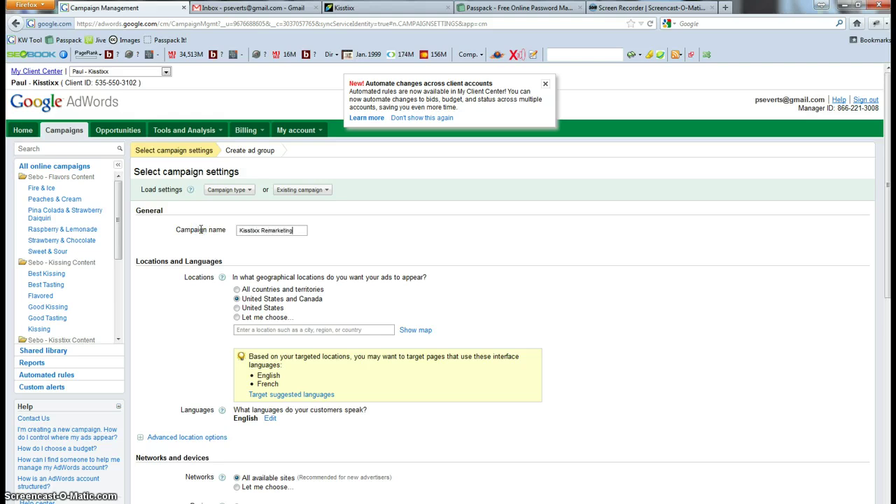
click(237, 308)
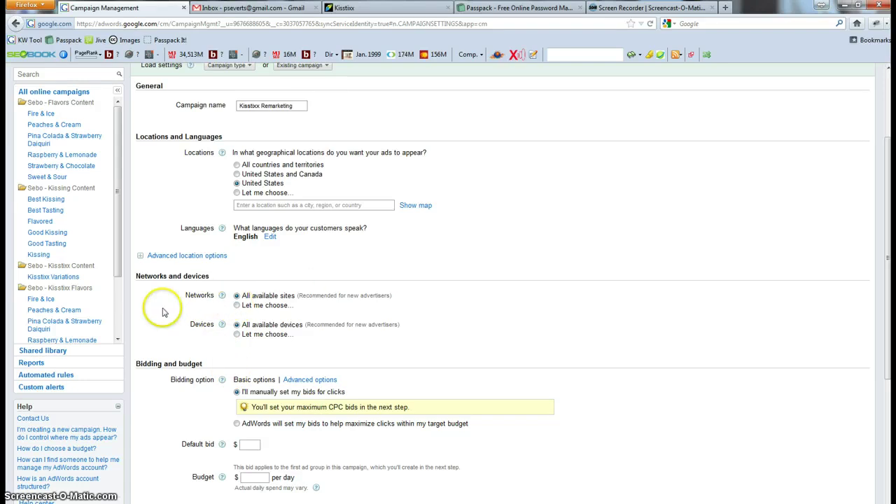
Step: Set the campaign's default bid to $1.00 and its budget to $10 per day, then save and continue to ad group creation
scroll(210, 301, down, 2)
click(254, 384)
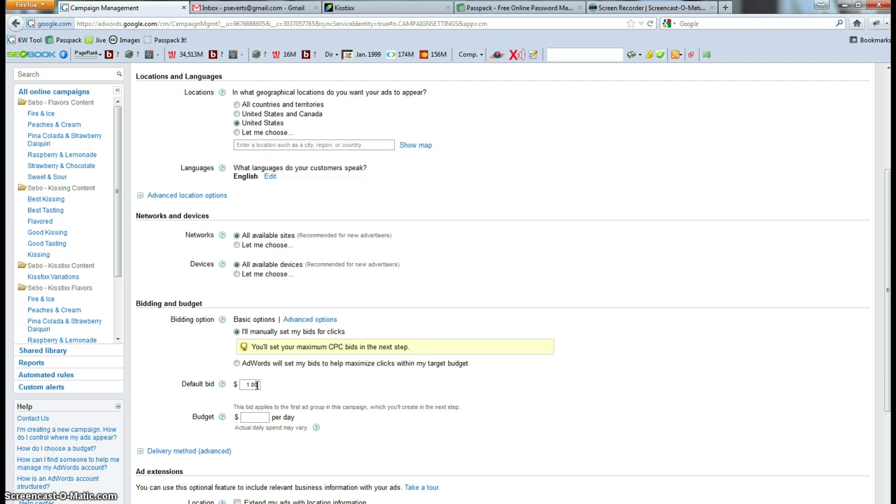
click(263, 416)
text(10)
scroll(245, 413, down, 5)
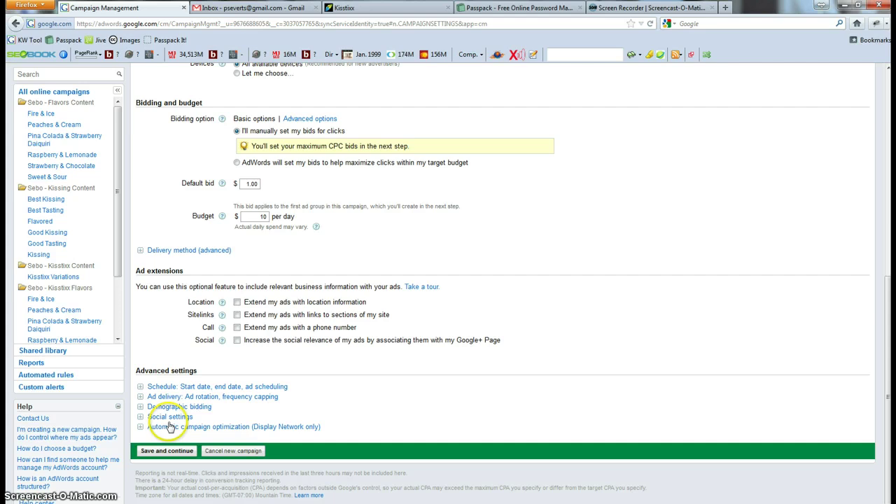
click(173, 452)
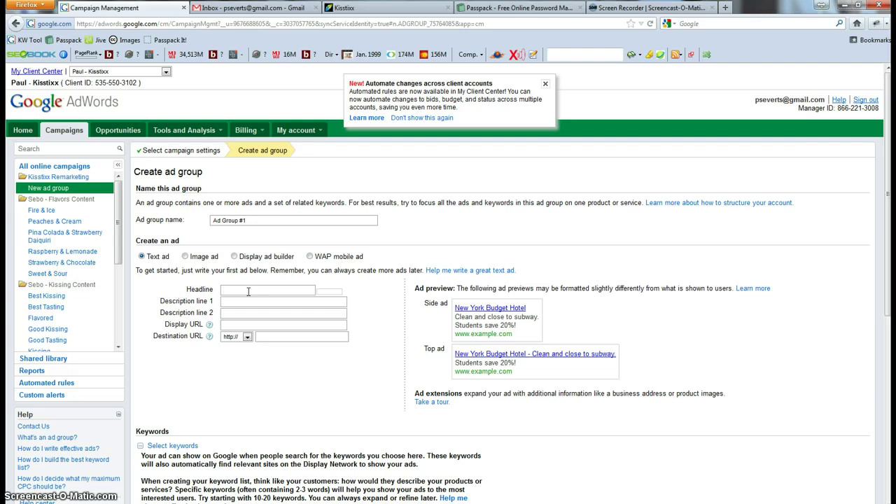
Step: Enter "Kisstixx Official Website" as the headline of the new text ad
text(Kiss)
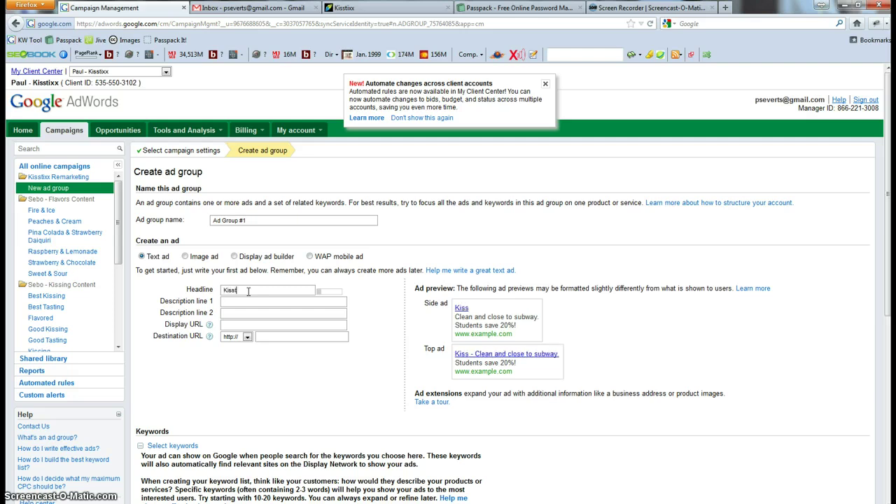
key(BackSpace)
key(BackSpace)
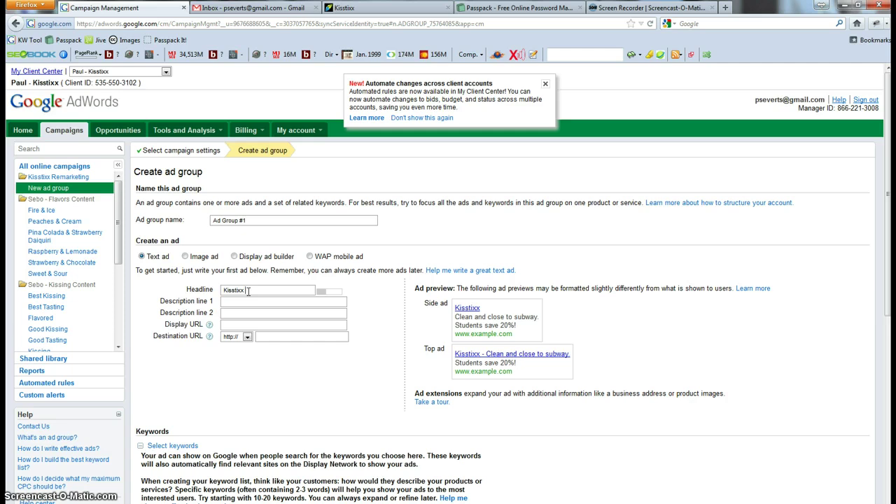
text(: Official)
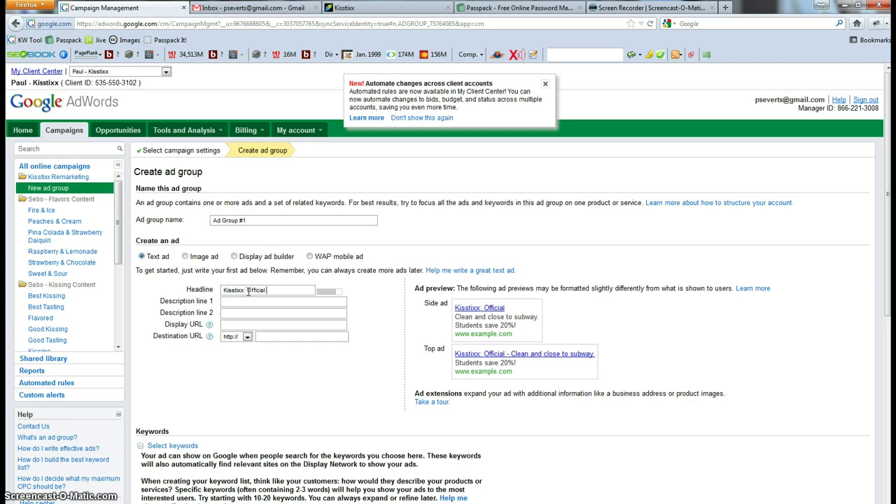
text( Websit)
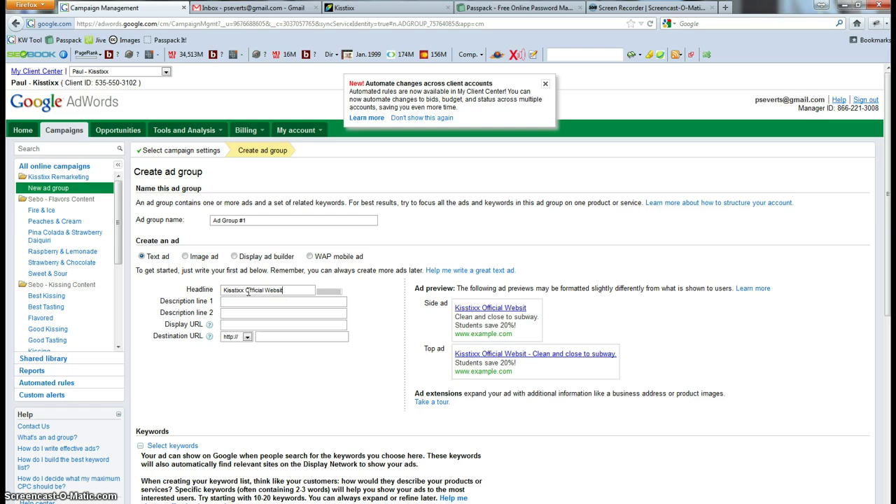
key(End)
text(e)
key(Tab)
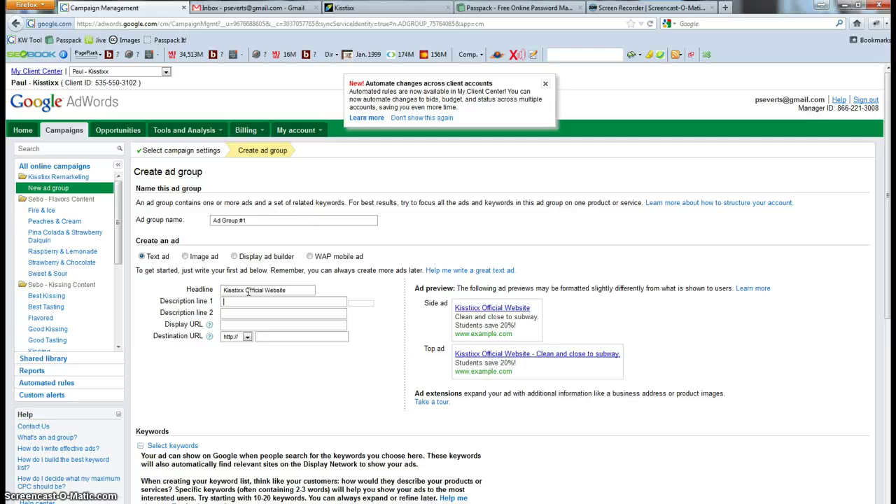
Step: Enter "As Seen on TV. Buy Today." as the ad's first description line
text(As Seen o)
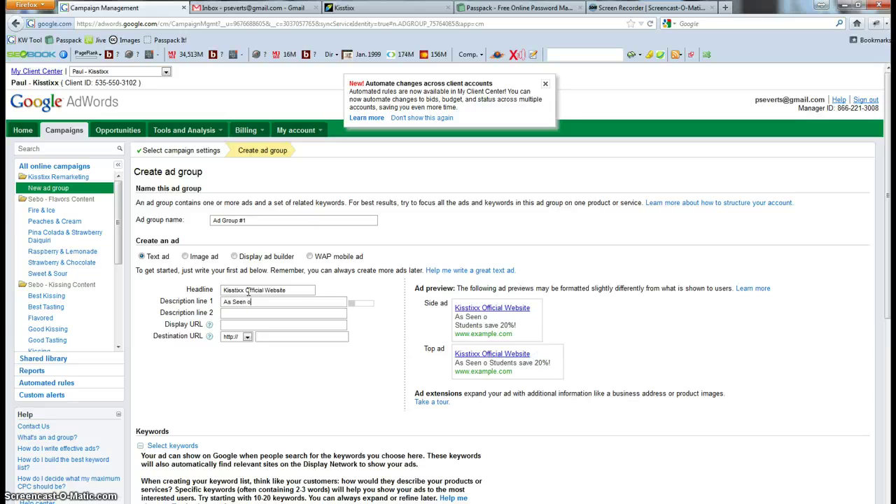
text(n TV)
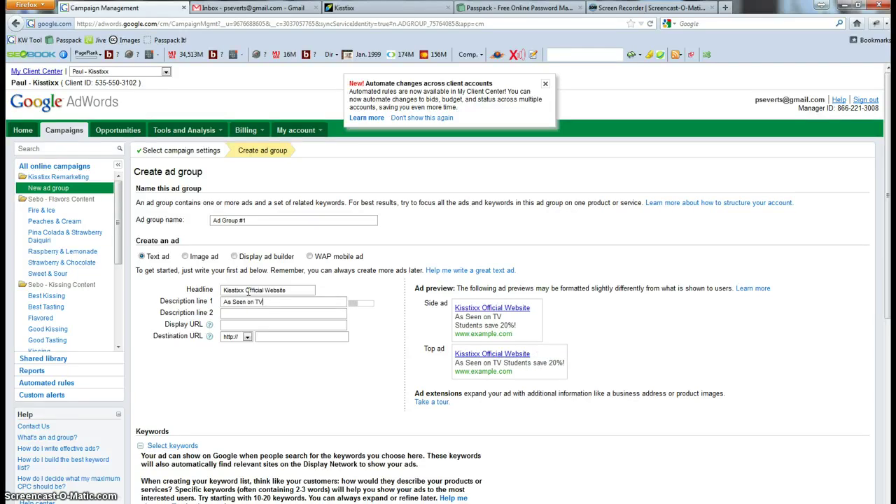
text(. Buy Today)
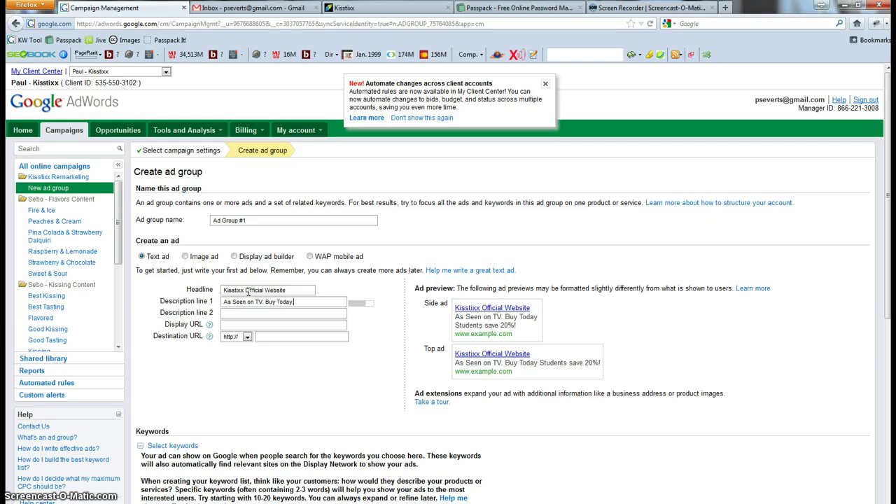
text(.)
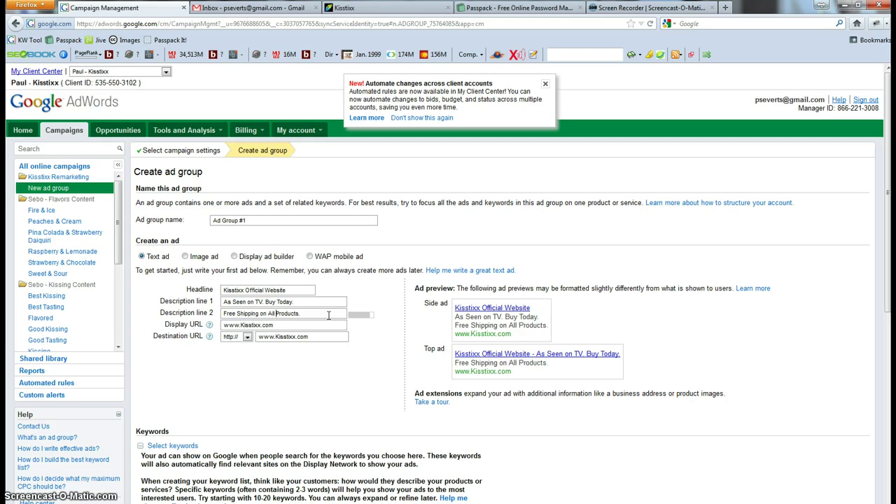
Step: Save the new ad group without adding any keywords, postponing the billing setup
scroll(328, 315, down, 5)
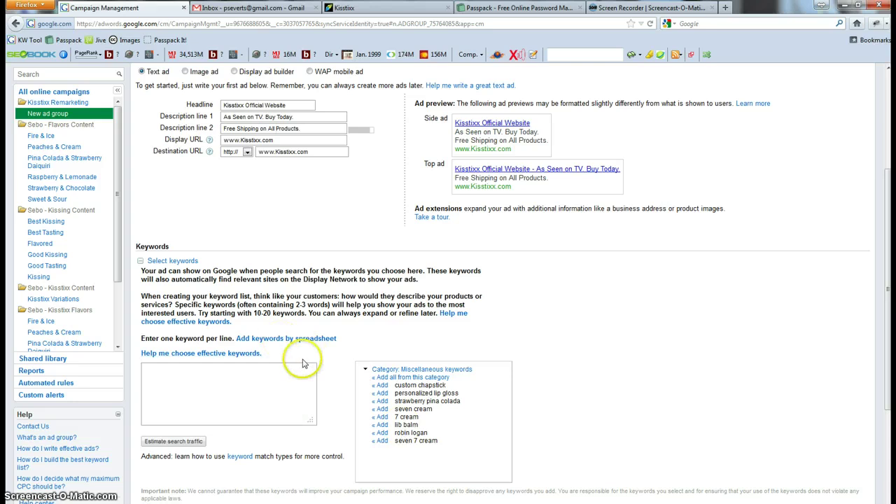
scroll(188, 315, down, 3)
scroll(200, 403, down, 2)
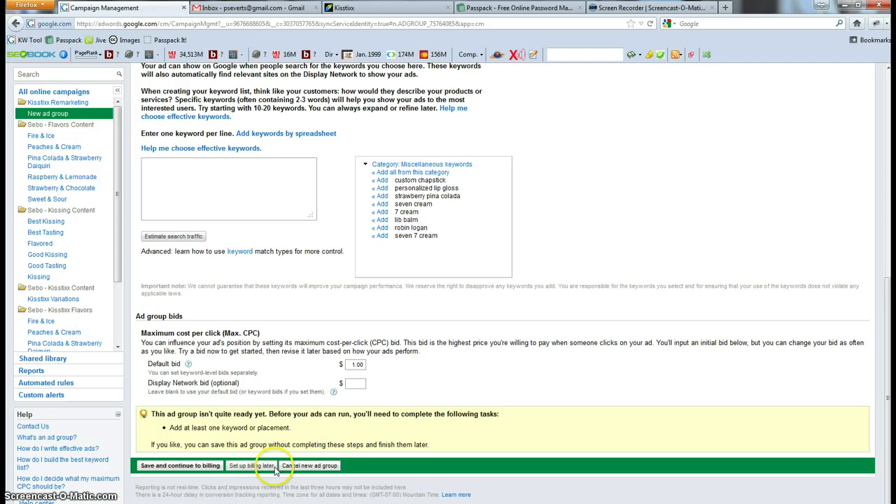
click(253, 467)
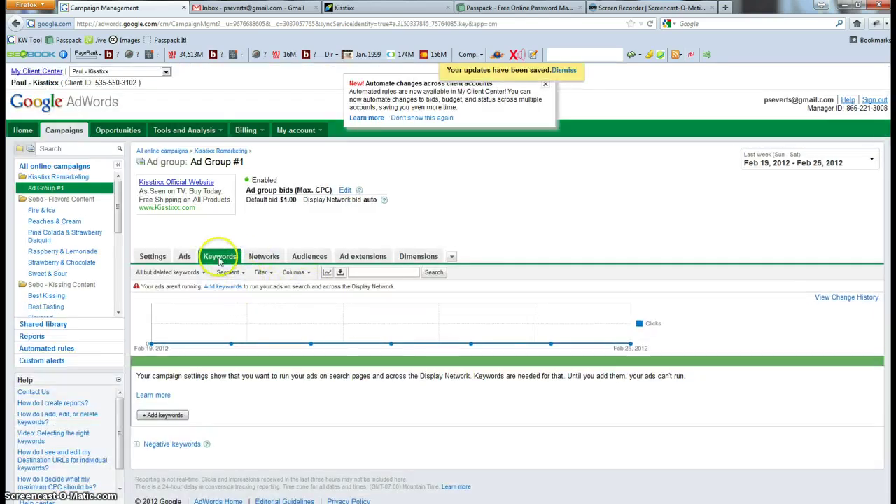
Step: Add the Kisstixx Website Visitors remarketing list to the audiences of Ad Group #1 and save
click(264, 257)
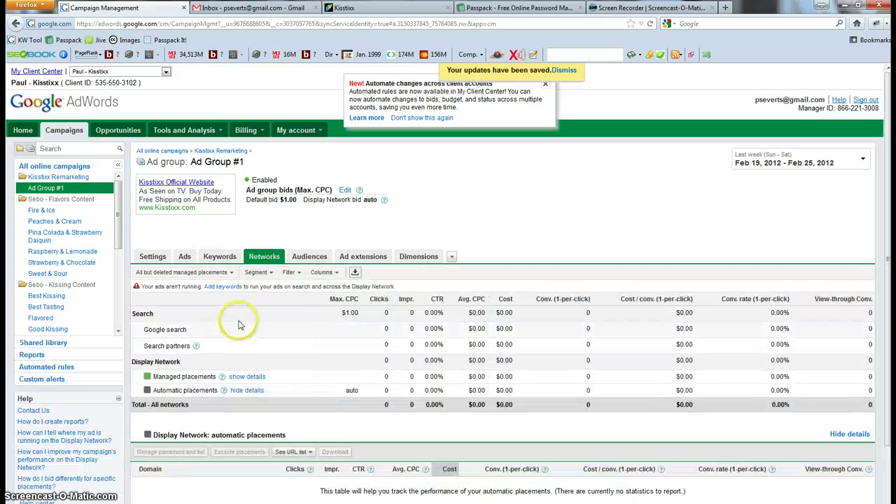
click(308, 259)
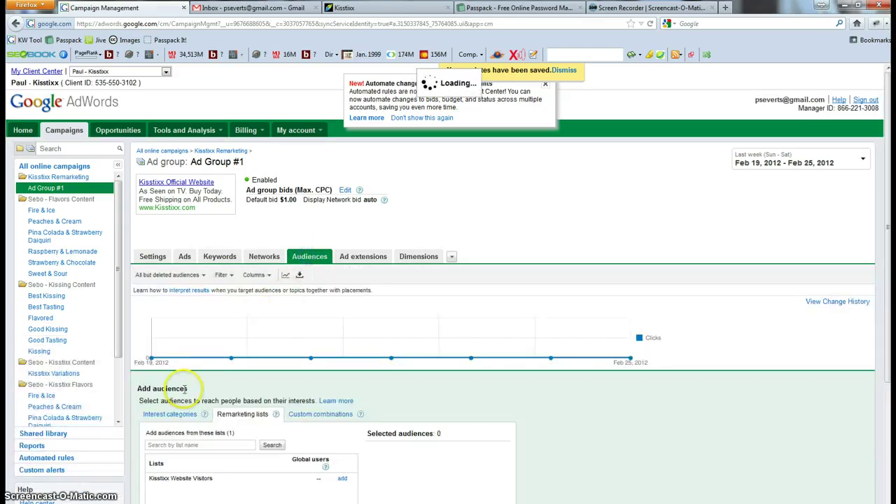
scroll(184, 382, down, 3)
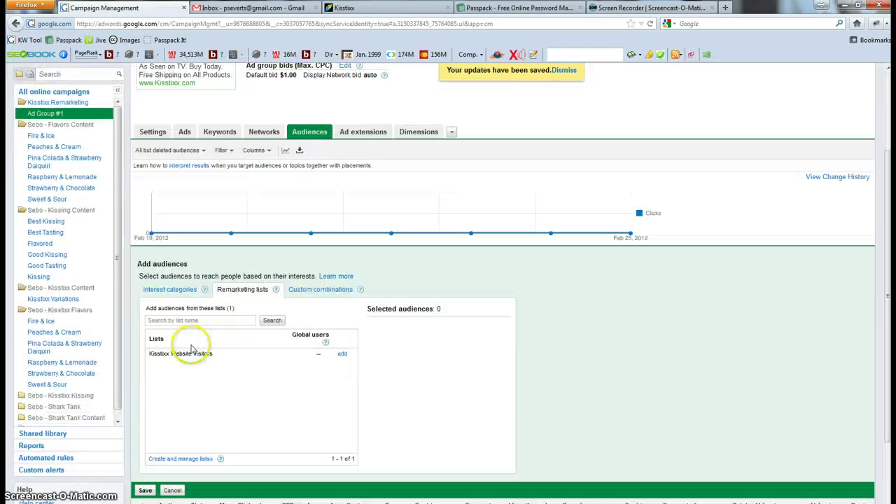
click(340, 354)
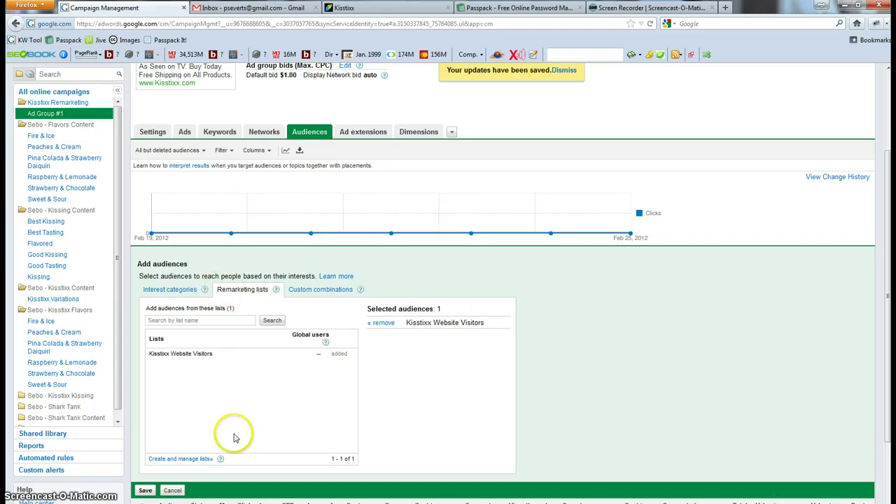
click(145, 490)
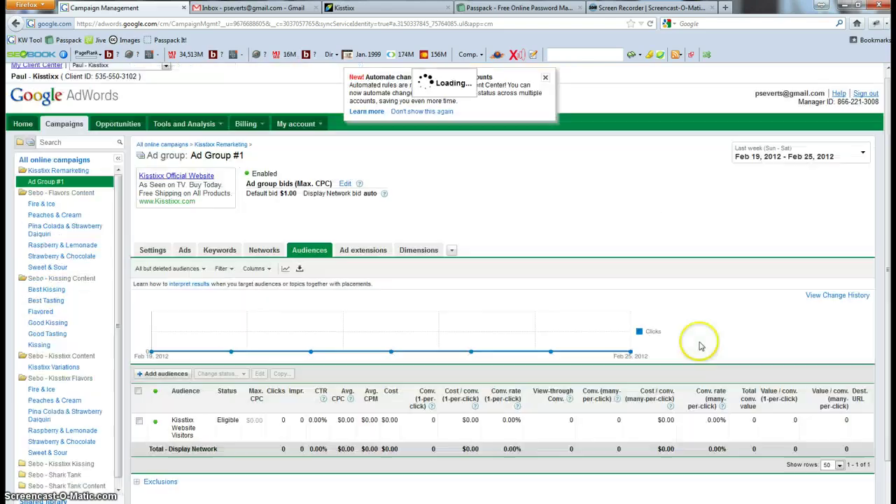
Step: Review the keywords of Ad Group #1, then return to its audiences
click(221, 252)
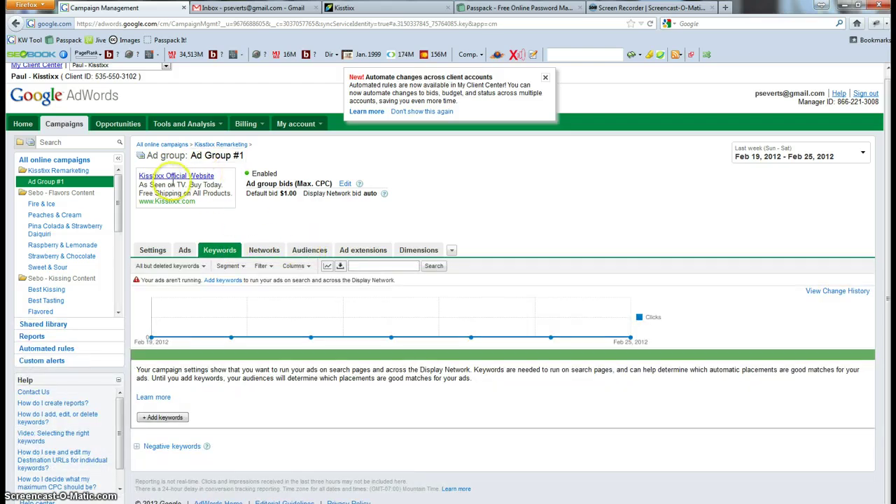
click(308, 249)
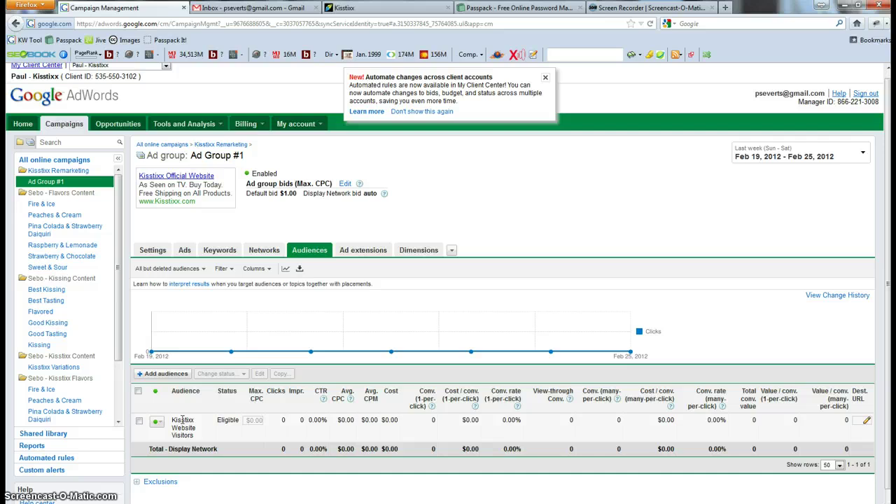
click(521, 235)
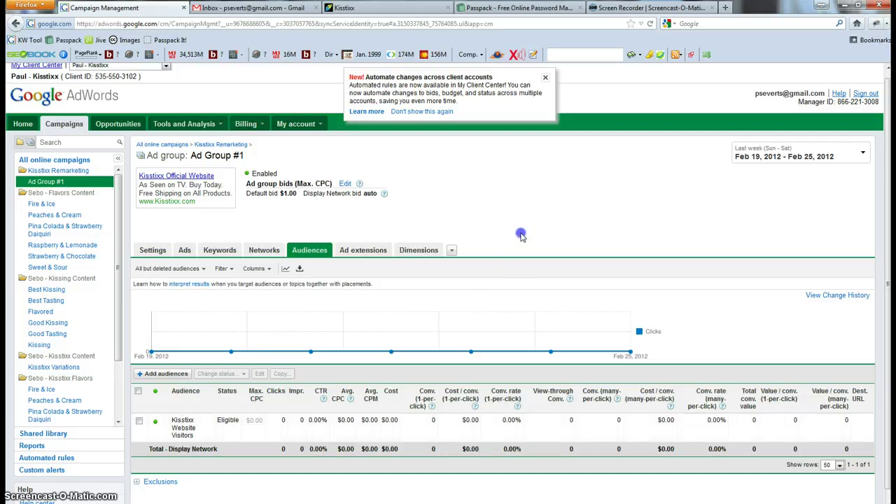
Step: View the remarketing code in the "kisstixx remarketing code" file on the desktop in an enlarged Notepad window, then close it
click(844, 7)
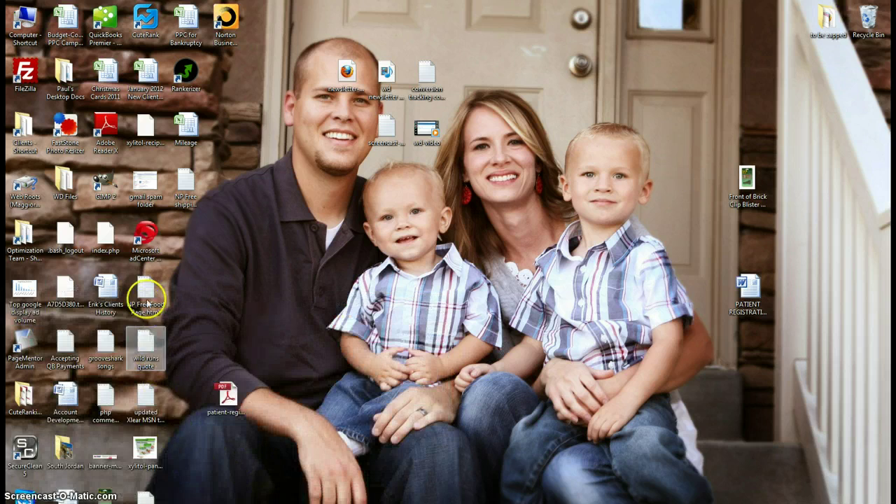
drag(145, 494, 305, 282)
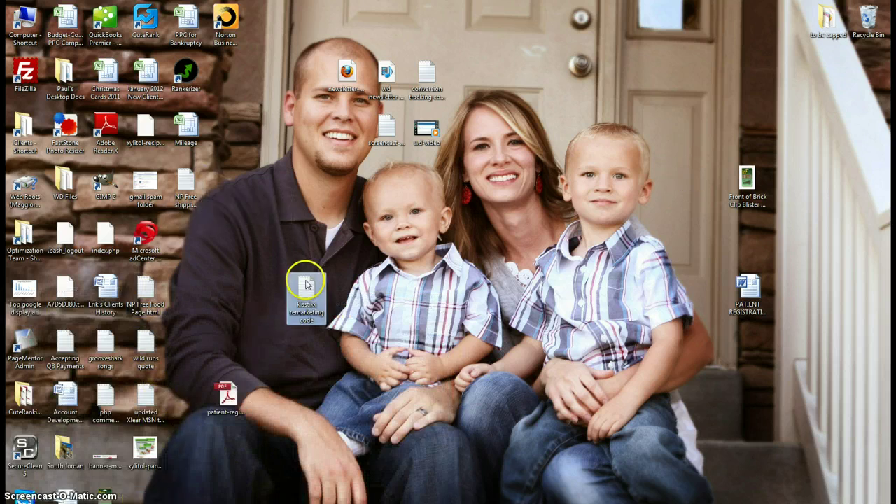
double_click(305, 286)
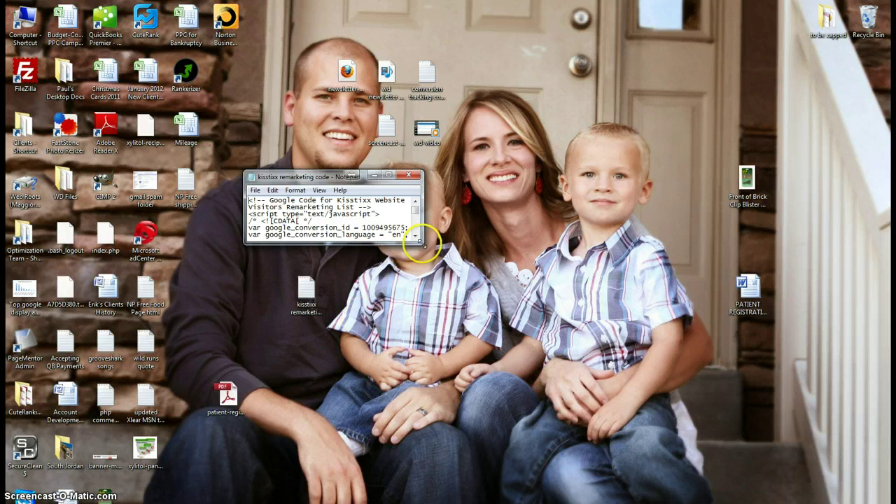
drag(422, 242, 564, 412)
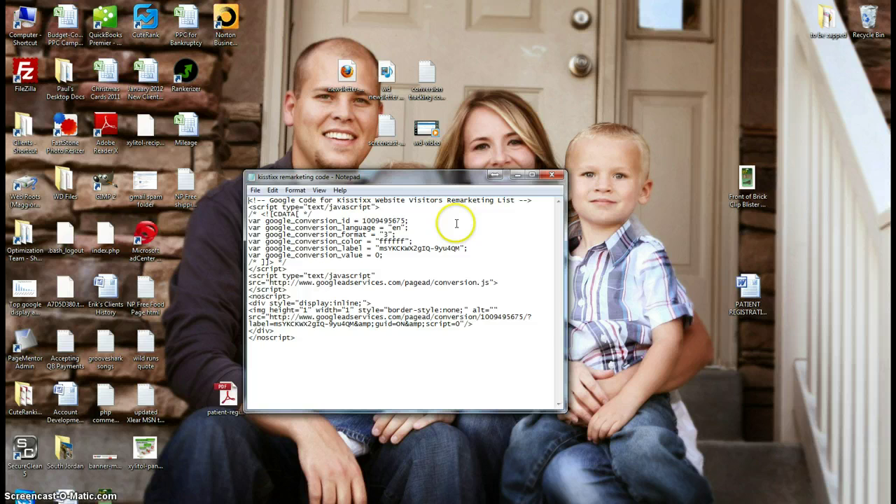
click(552, 174)
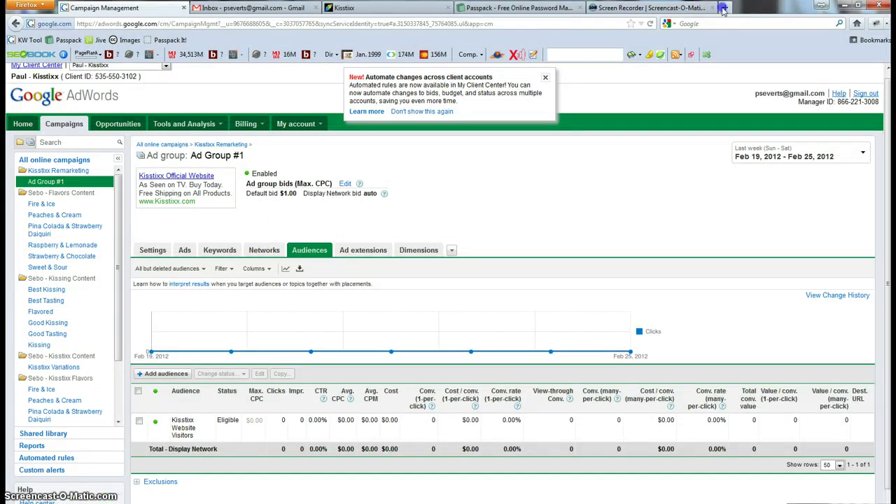
Step: Load nitro-pak.com in a new browser tab and open its Freeze-Dried Foods page
click(723, 9)
text(nitro-pak.com)
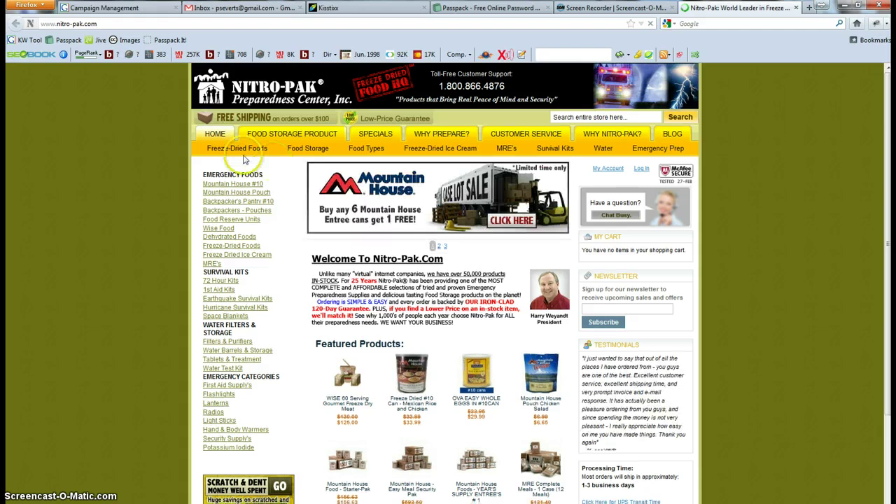
mouse_move(228, 152)
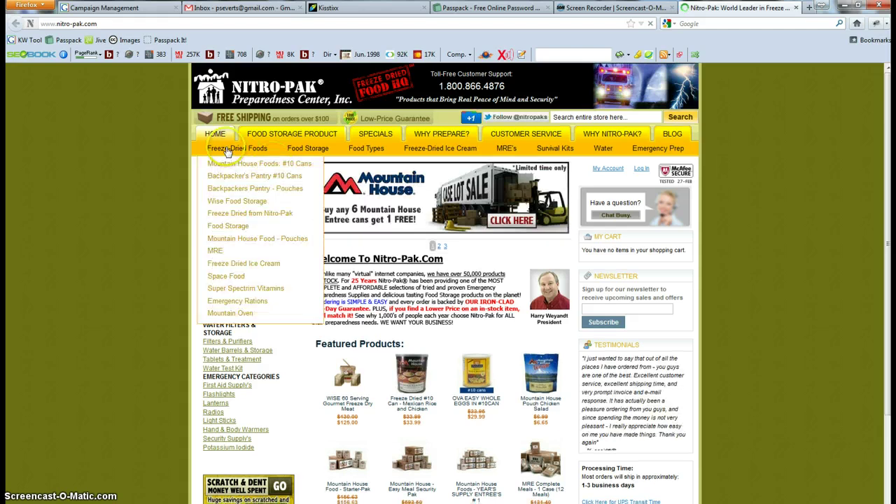
click(235, 150)
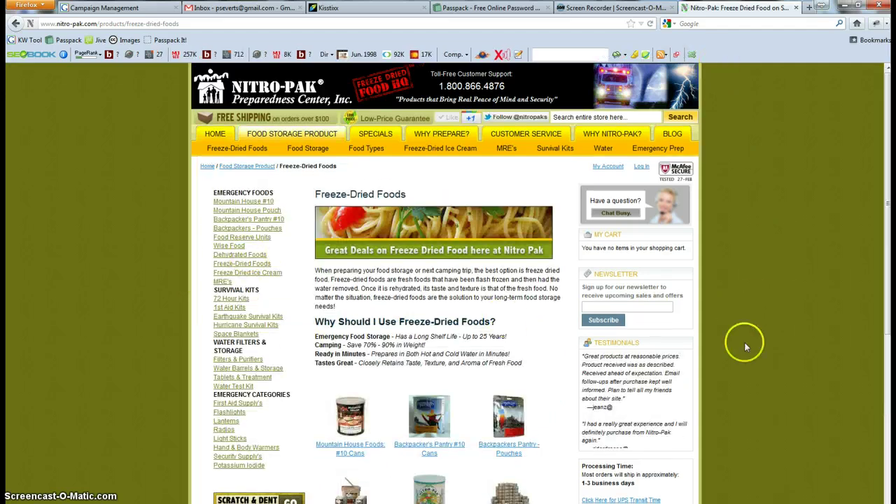
Step: View the Freeze-Dried Foods page's source in a maximized window and search for "remark" to examine the embedded remarketing code
right_click(734, 313)
click(732, 280)
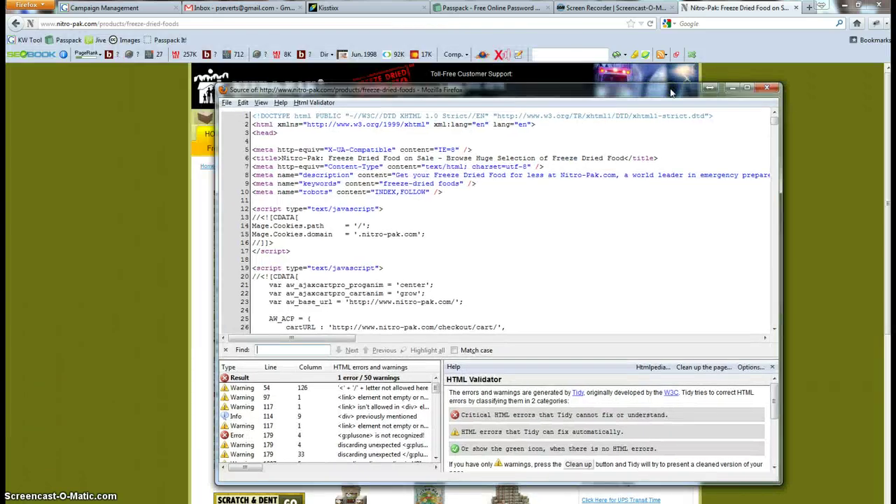
text(remark)
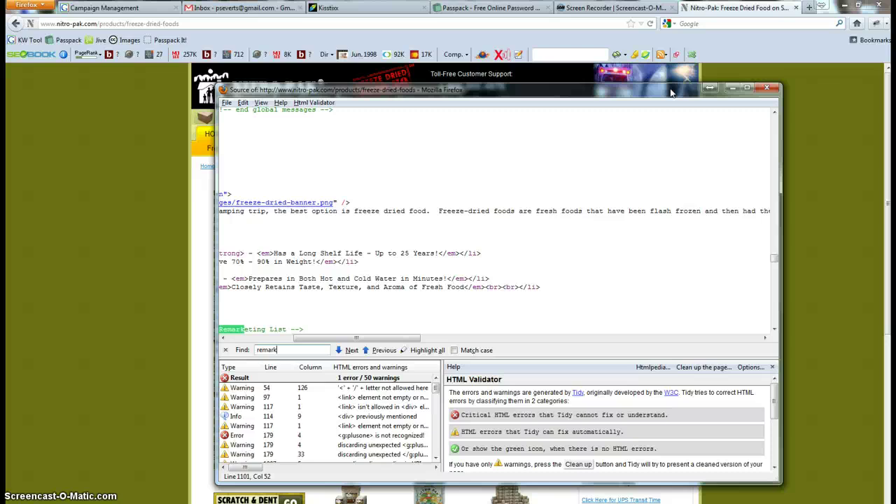
double_click(566, 91)
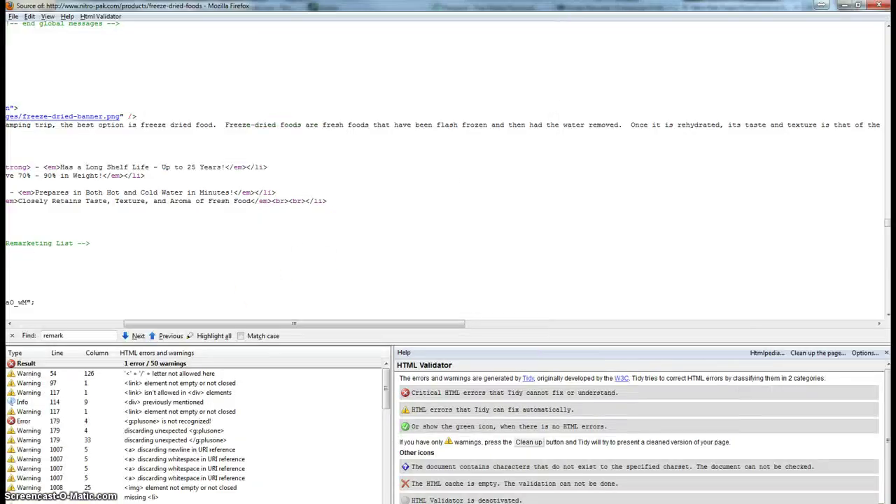
click(77, 324)
scroll(103, 236, down, 4)
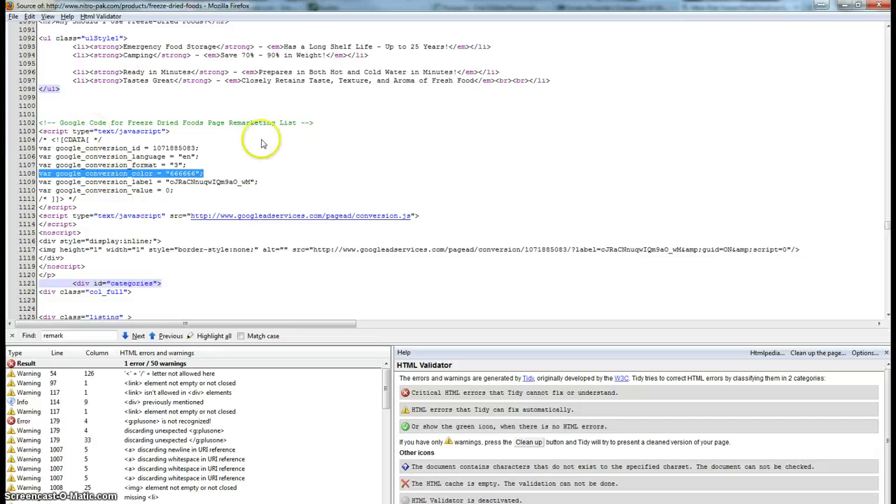
Step: Return to the Nitro-Pak site, open its MRE's page and view that page's source
key(alt+Tab)
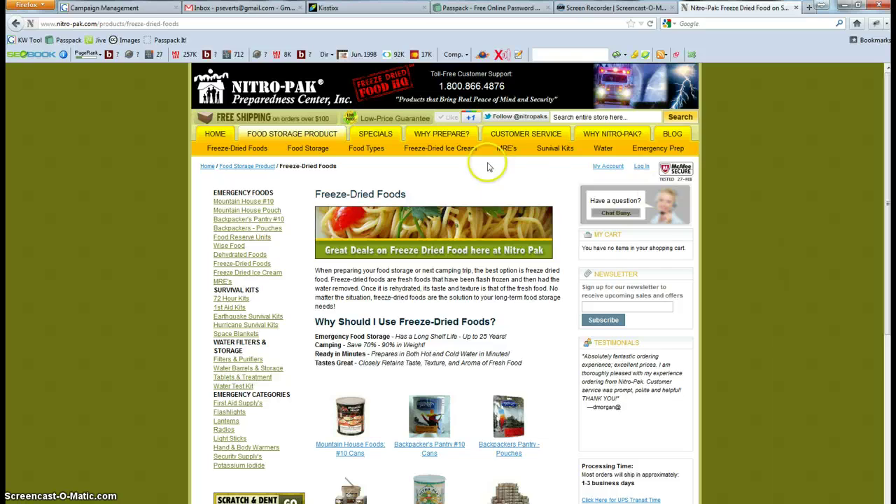
click(505, 149)
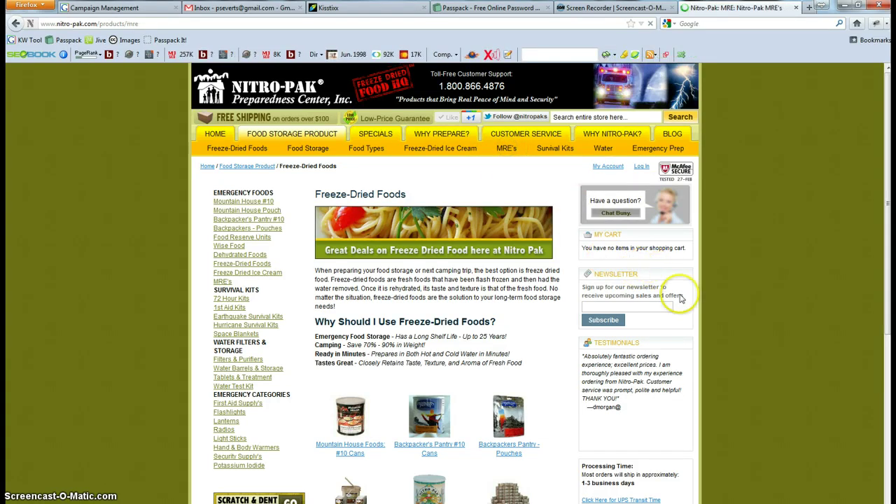
right_click(736, 244)
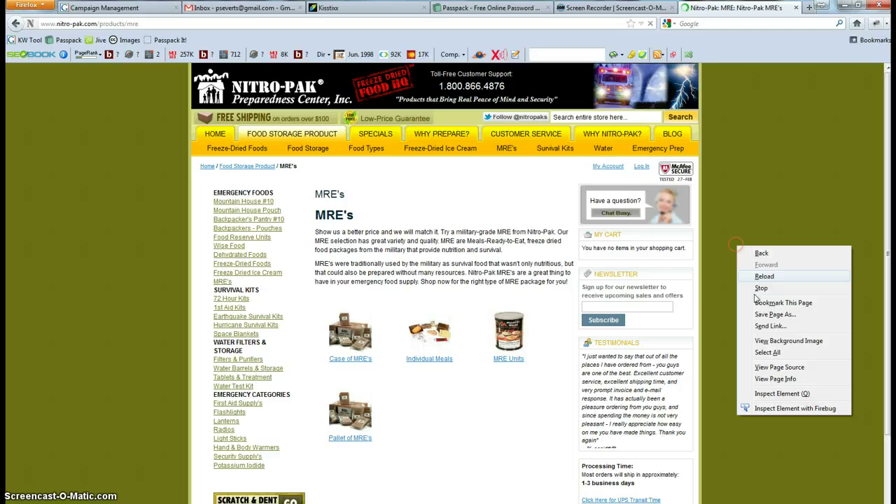
click(771, 367)
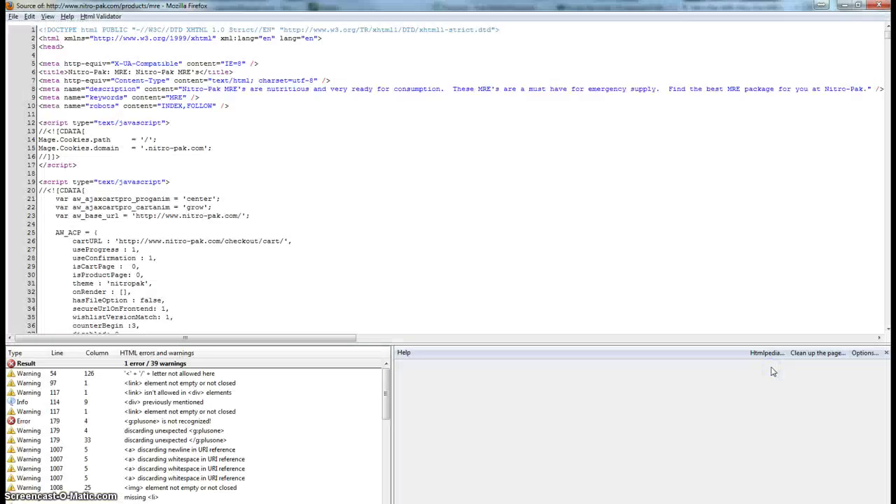
Step: Search the MRE's page source for "remarket" to examine the embedded remarketing code, then close the source window
key(ctrl+f)
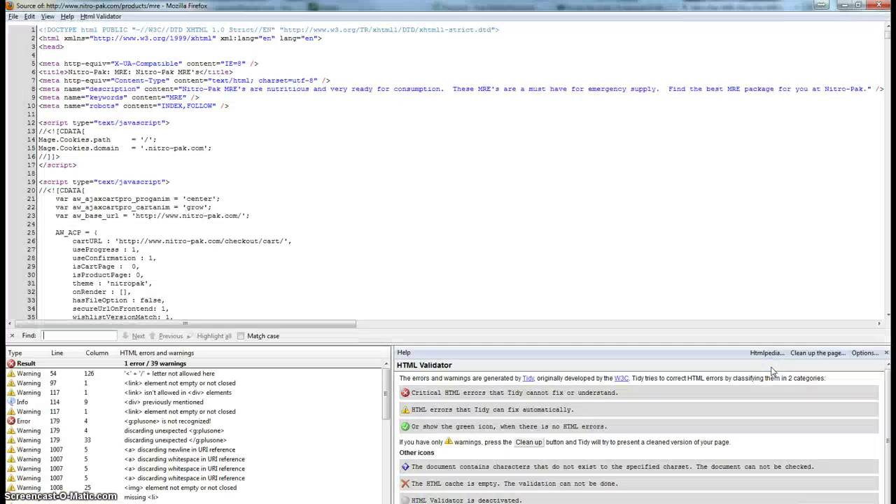
text(remarket)
scroll(280, 238, down, 7)
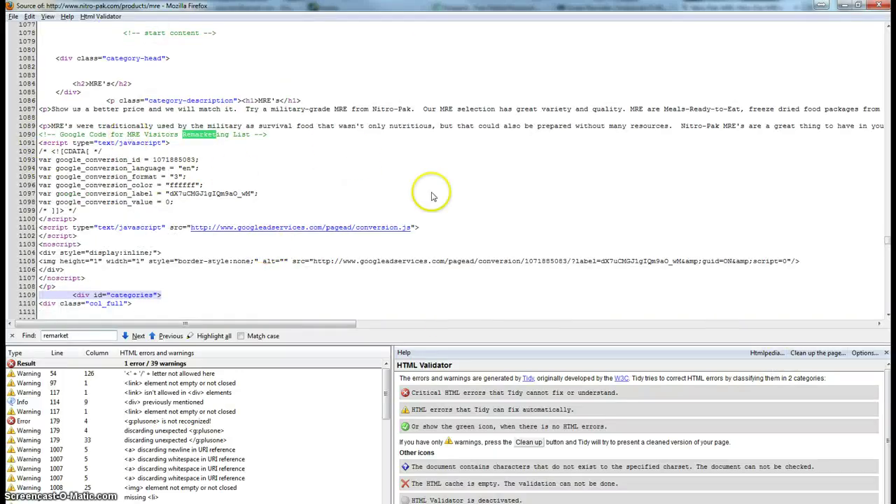
click(879, 5)
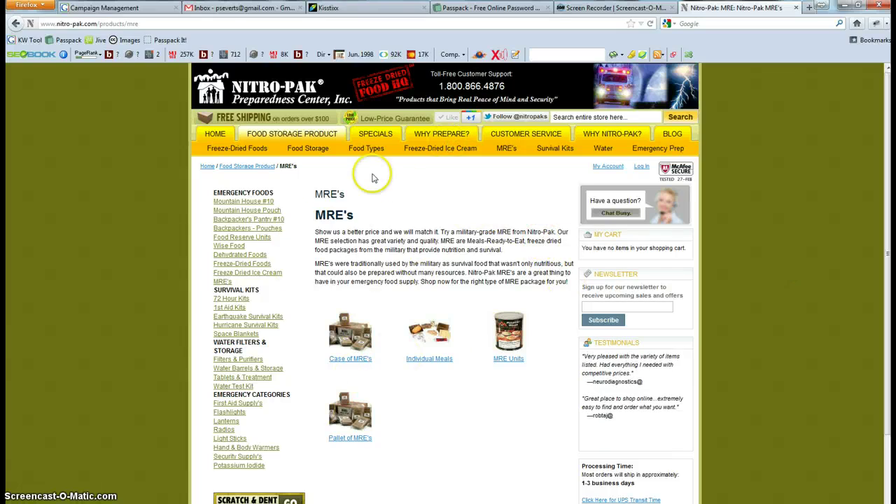
Step: Revisit Nitro-Pak's Freeze-Dried Foods page and the Kisstixx home page, then return to the audiences of Ad Group #1 in Google AdWords
click(235, 149)
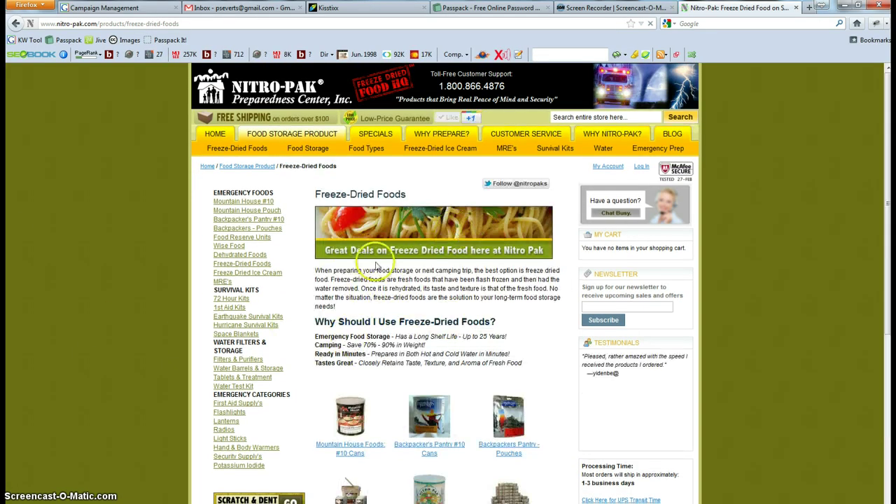
click(371, 8)
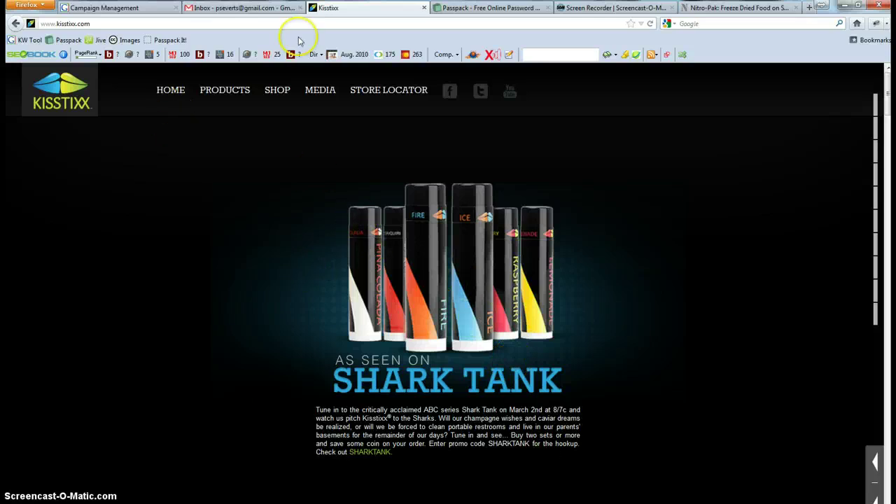
click(116, 8)
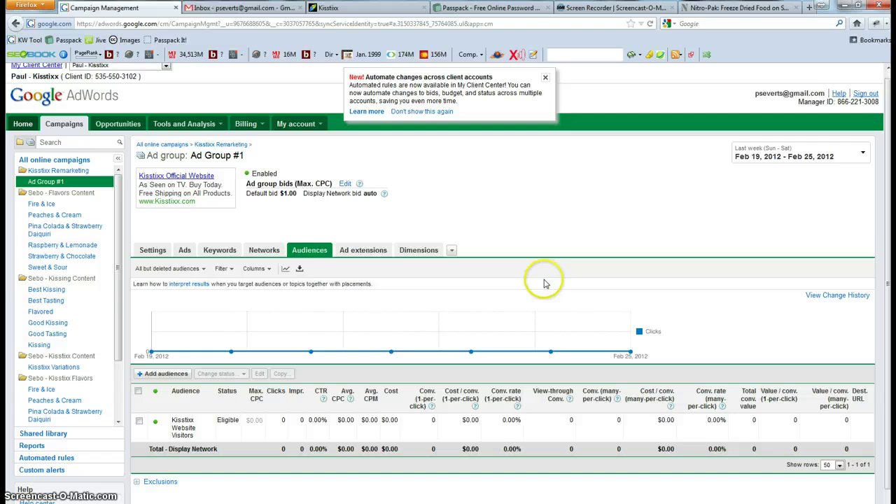